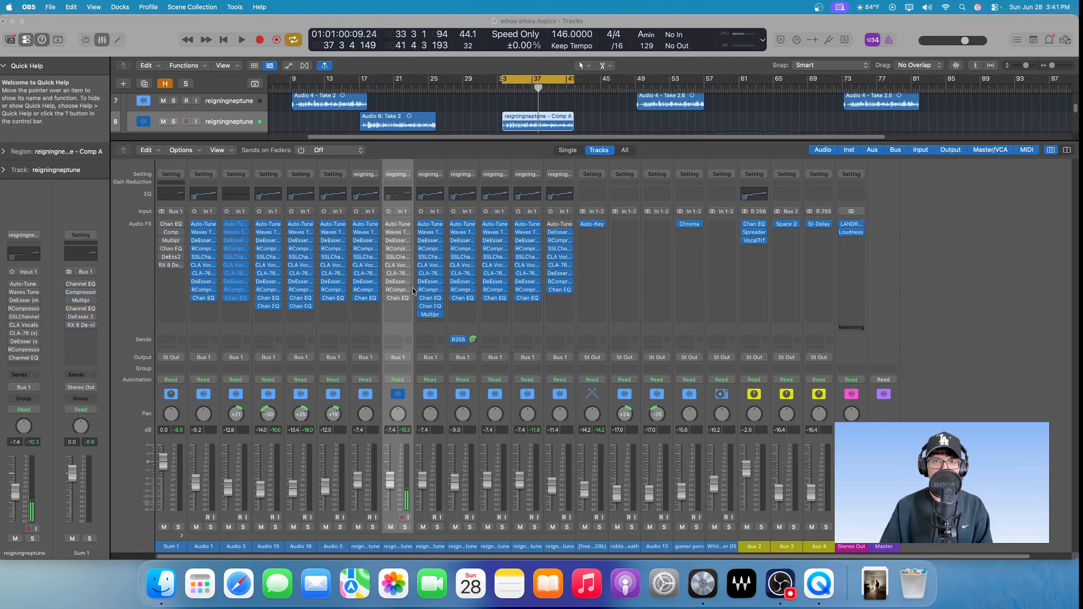
# Play the cycled section with the selected vocal's and Sum 1's effects bypassed, and again with those effects enabled.
pyautogui.click(464, 157)
pyautogui.press('space')
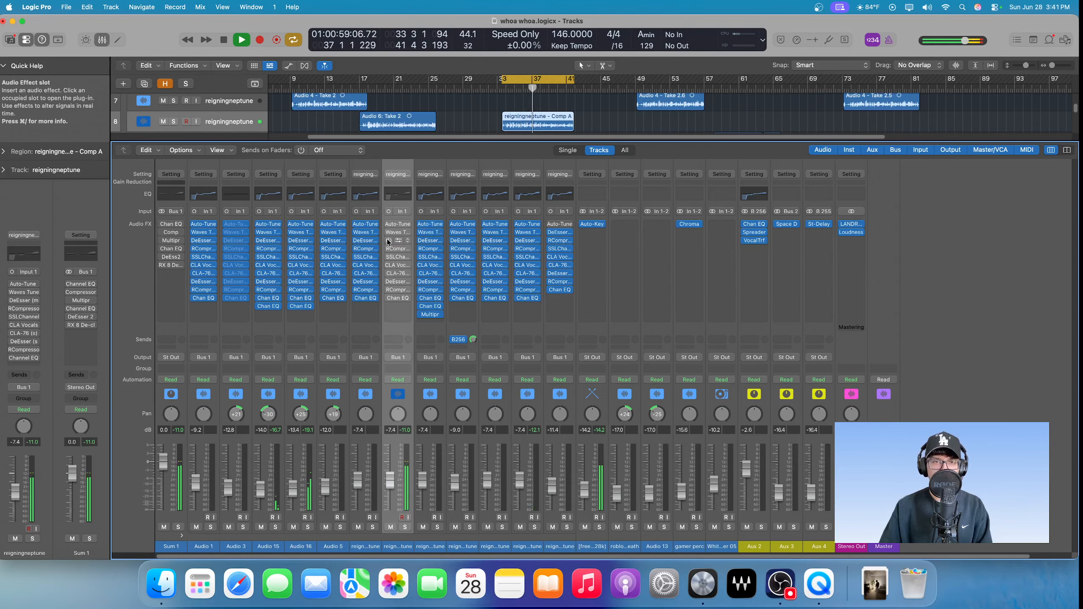
pyautogui.press('space')
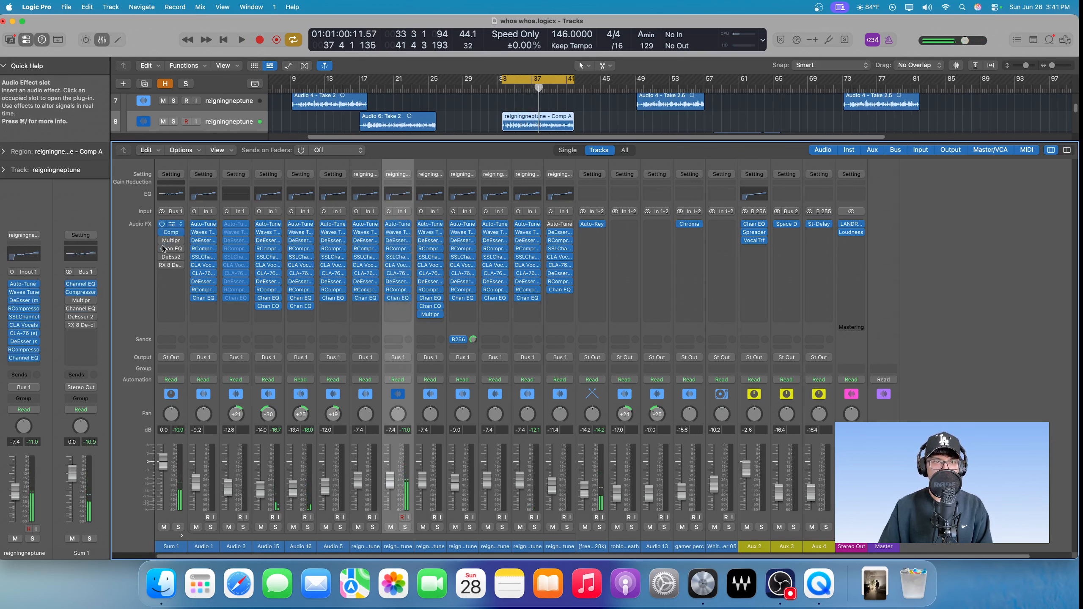
pyautogui.press('space')
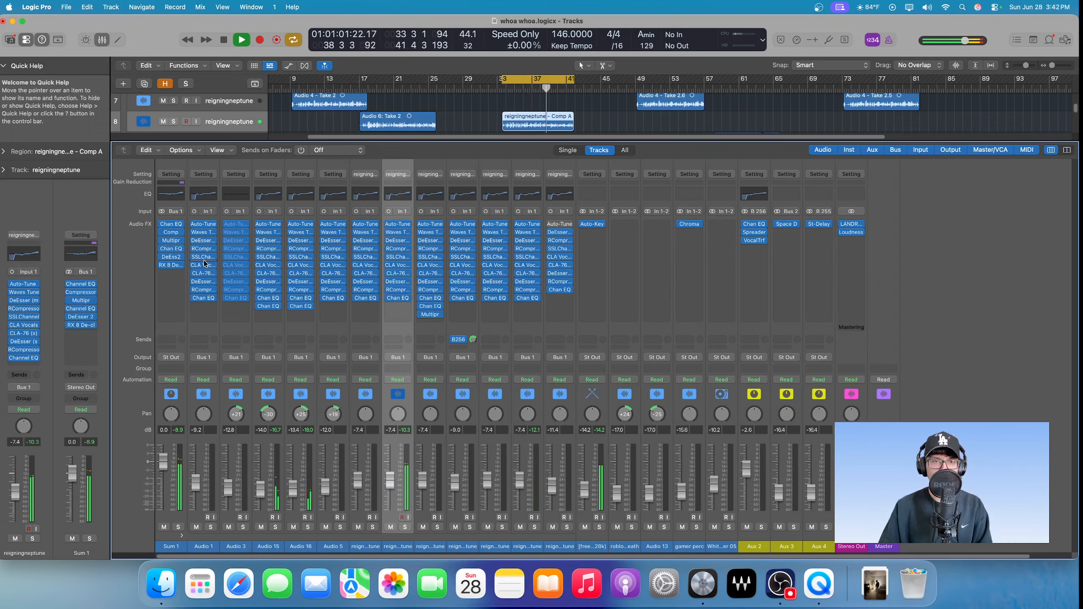
pyautogui.press('space')
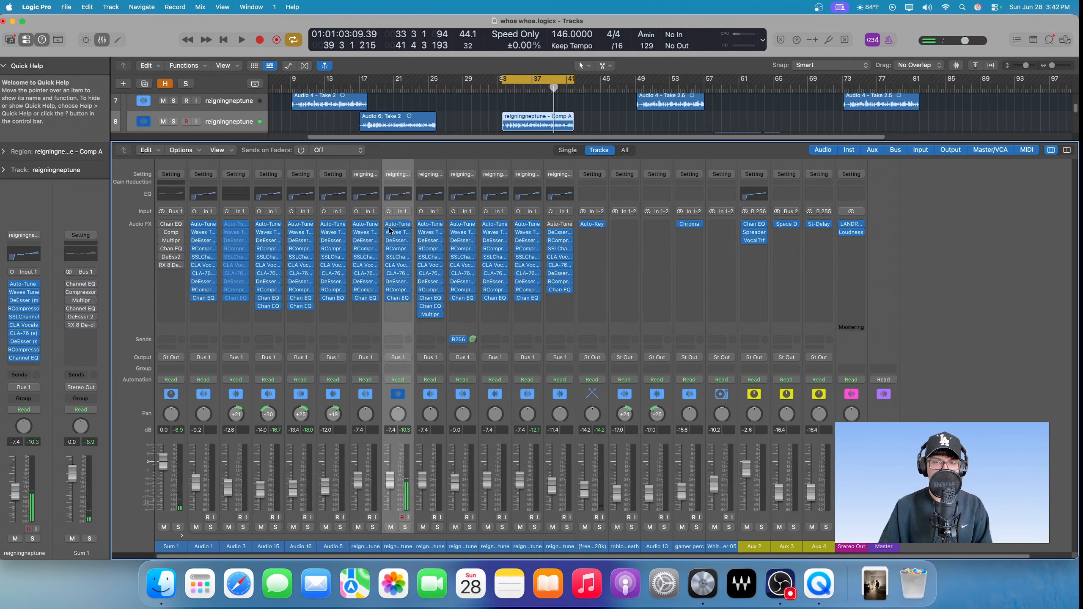
# Bypass every audio effect on the selected lead vocal channel, from Auto-Tune to Channel EQ, and solo the track.
pyautogui.moveTo(389, 224); pyautogui.dragTo(390, 294)
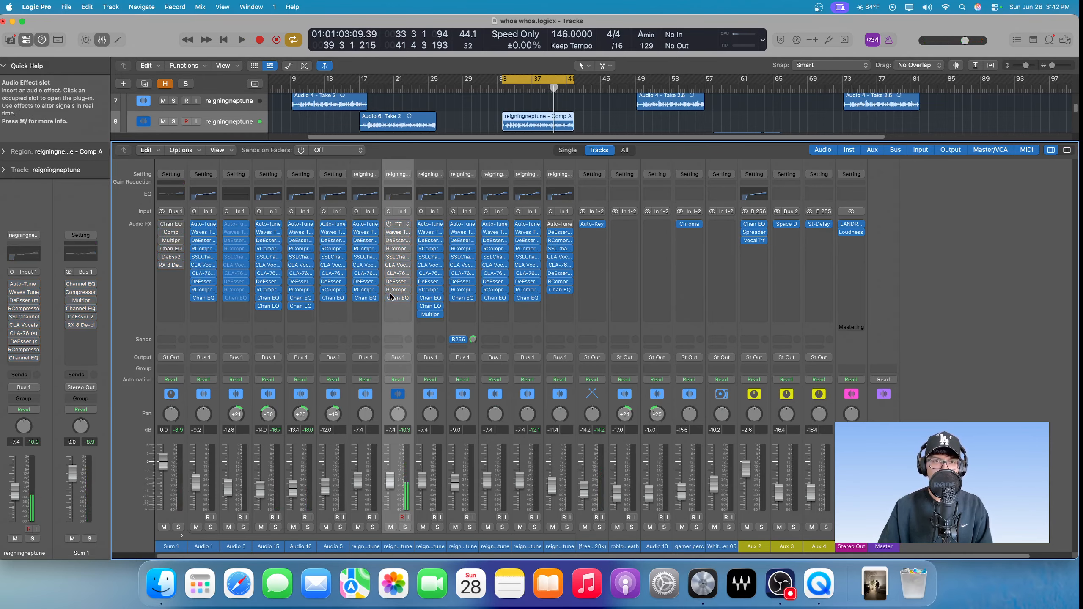
pyautogui.press('s')
# Enable Auto-Tune Pro on the soloed vocal channel, audition the vocal with it, and close the plug-in.
pyautogui.click(397, 224)
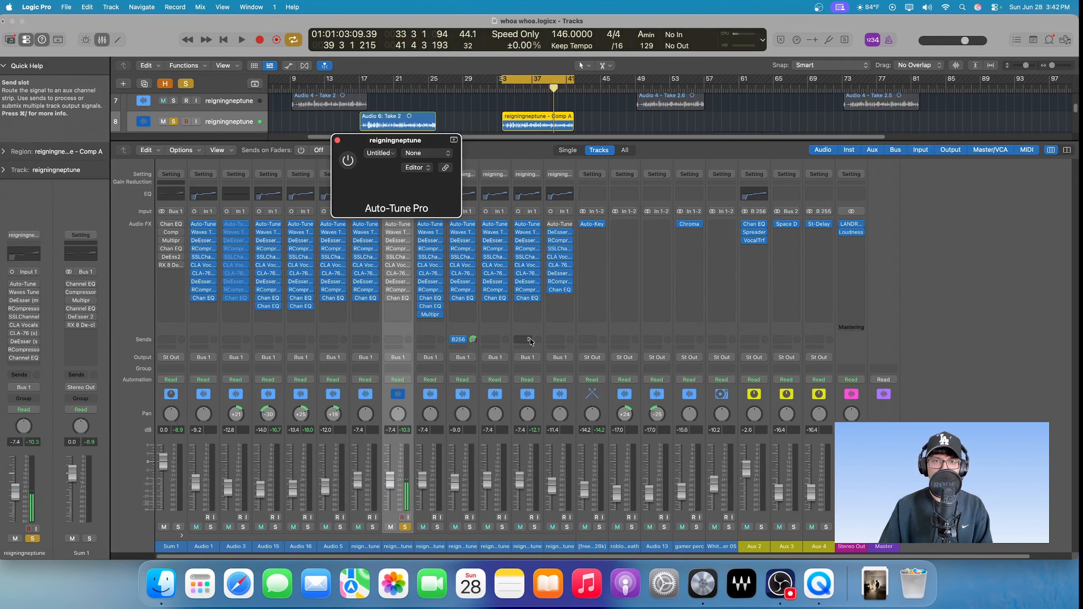
pyautogui.moveTo(662, 145); pyautogui.dragTo(628, 150)
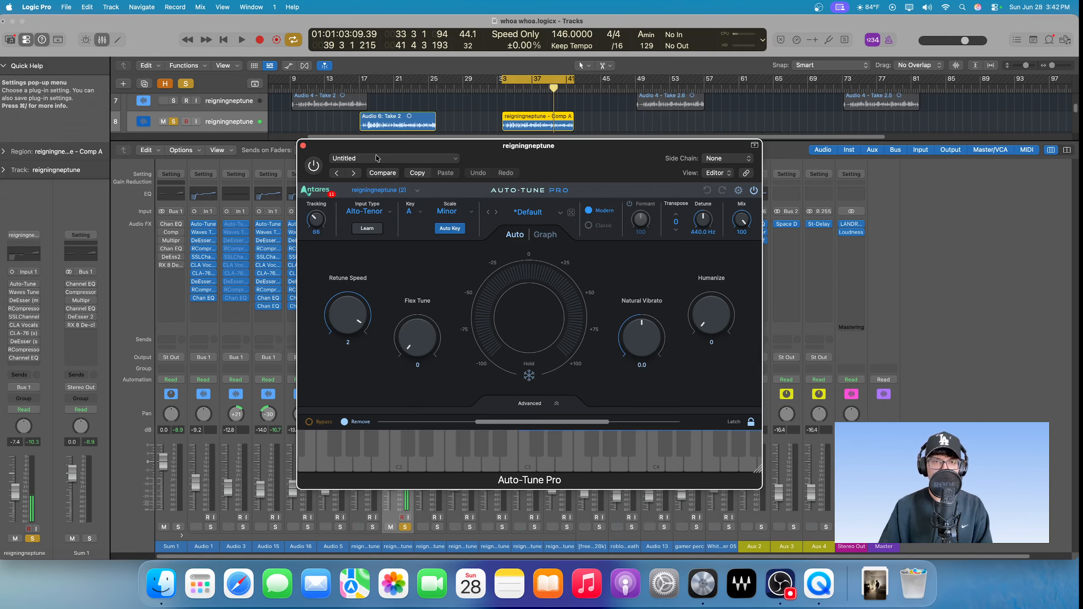
pyautogui.click(314, 166)
pyautogui.press('space')
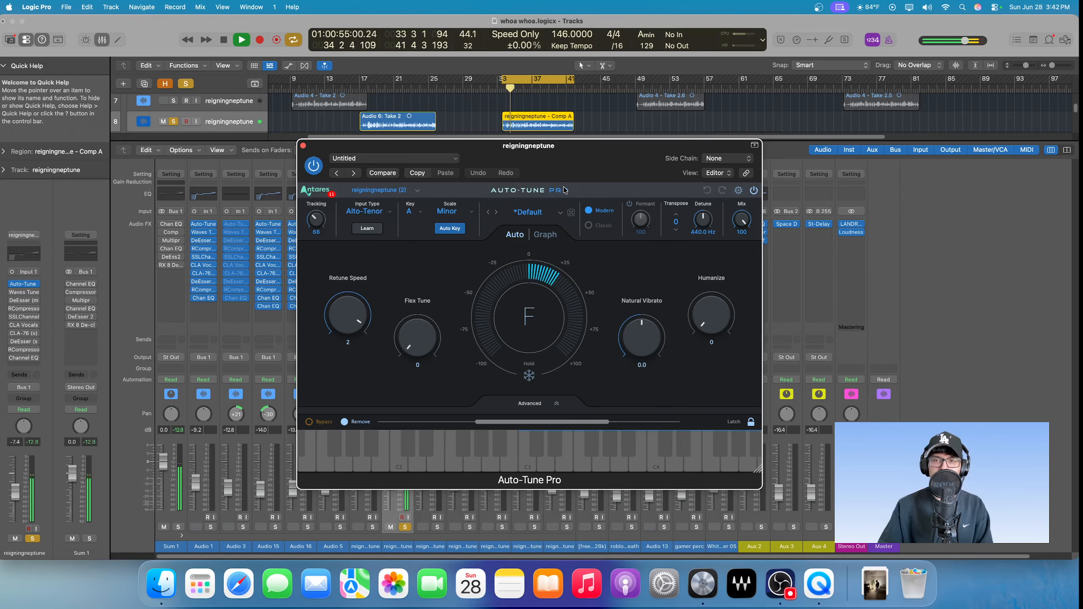
pyautogui.press('space')
pyautogui.click(303, 146)
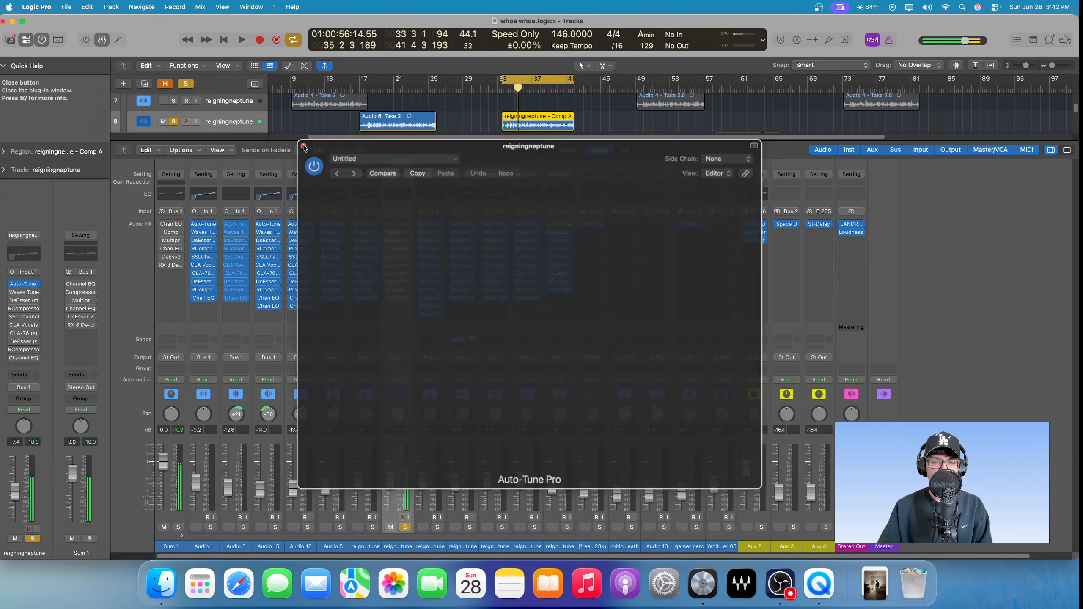
# Enable Waves Tune Real-Time on the soloed vocal channel, audition the vocal with it, and close the plug-in.
pyautogui.click(398, 233)
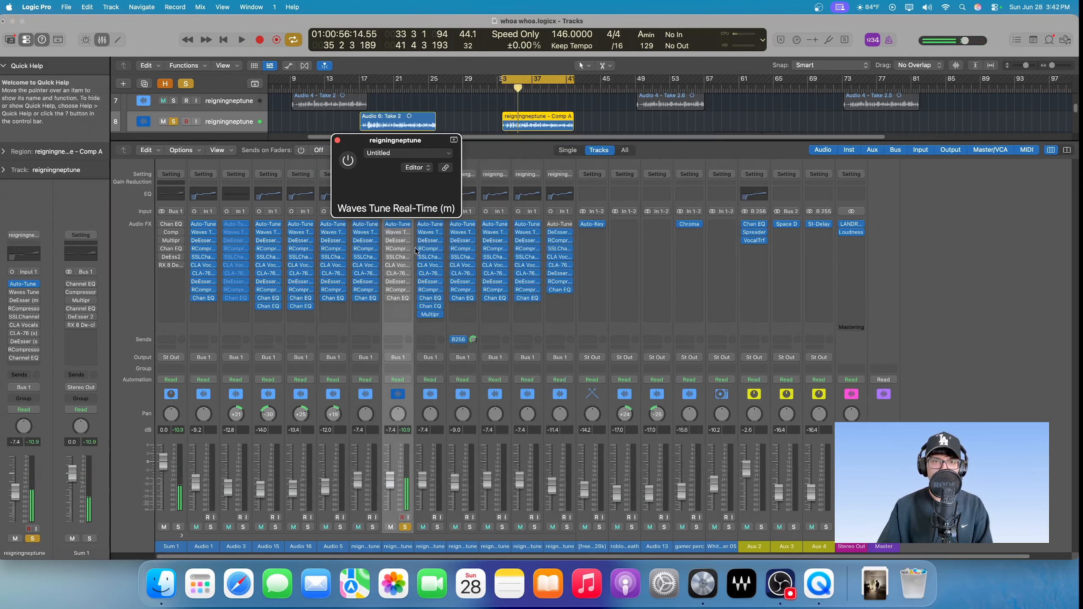
pyautogui.moveTo(611, 156); pyautogui.dragTo(605, 159)
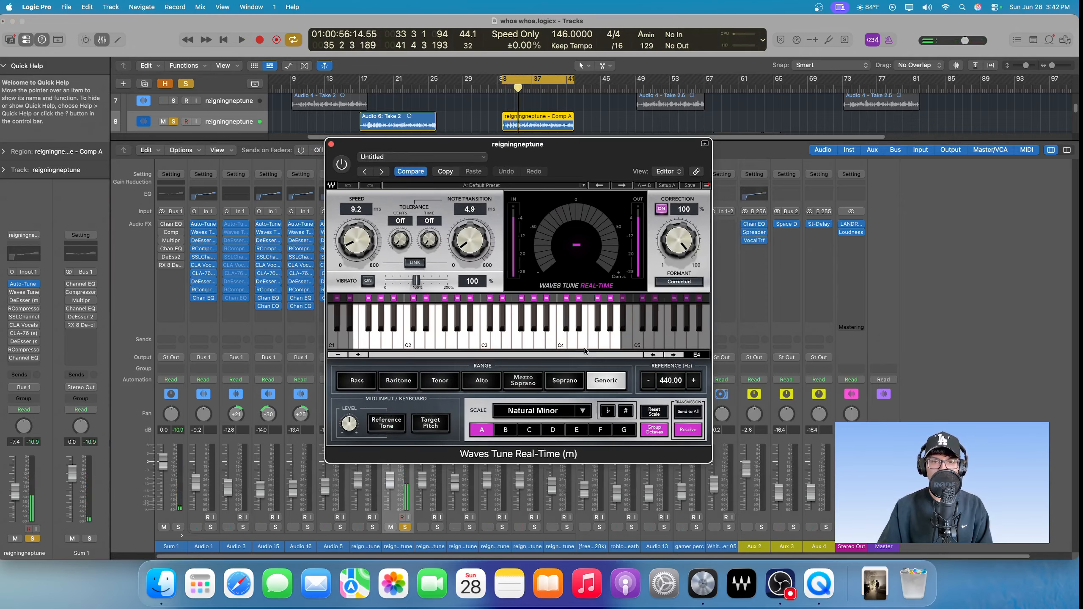
pyautogui.click(341, 165)
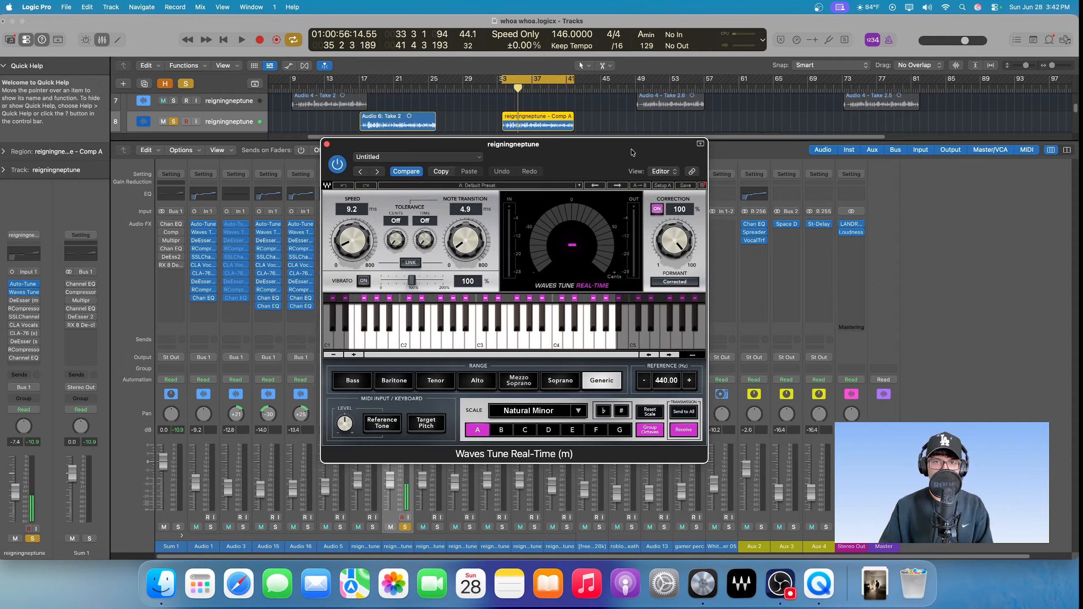
pyautogui.moveTo(632, 152); pyautogui.dragTo(613, 158)
pyautogui.press('space')
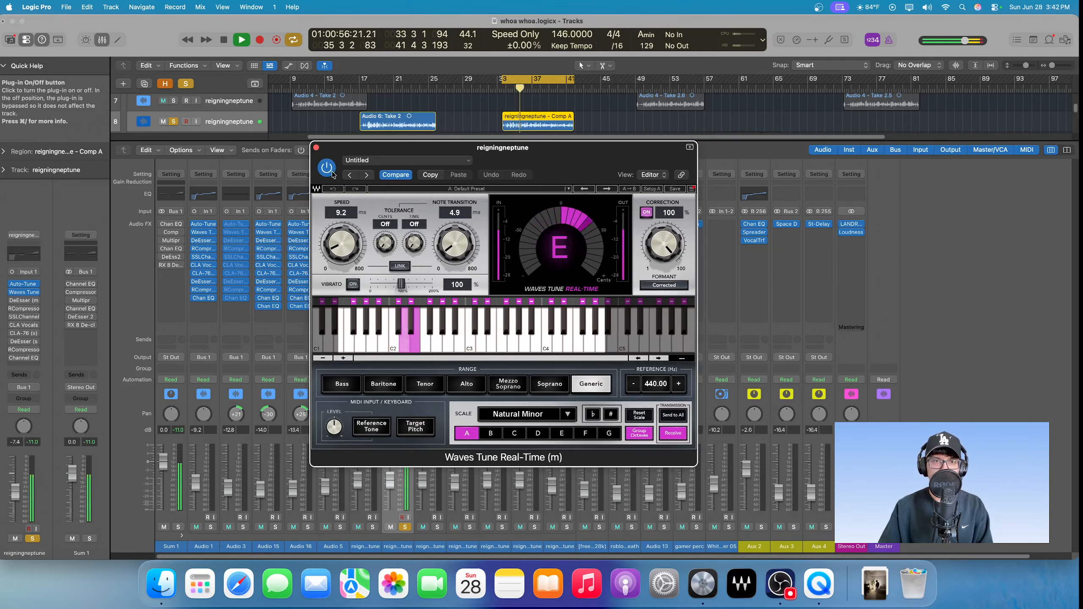
pyautogui.press('space')
pyautogui.click(316, 147)
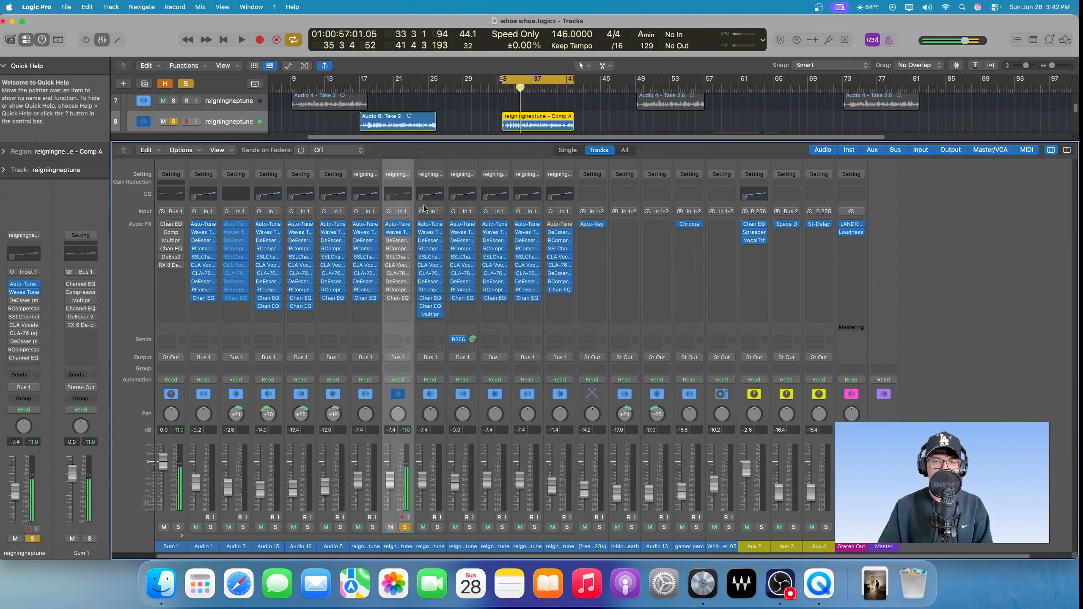
# Enable the first DeEsser on the soloed vocal channel, audition the vocal with it, and close the plug-in.
pyautogui.click(397, 241)
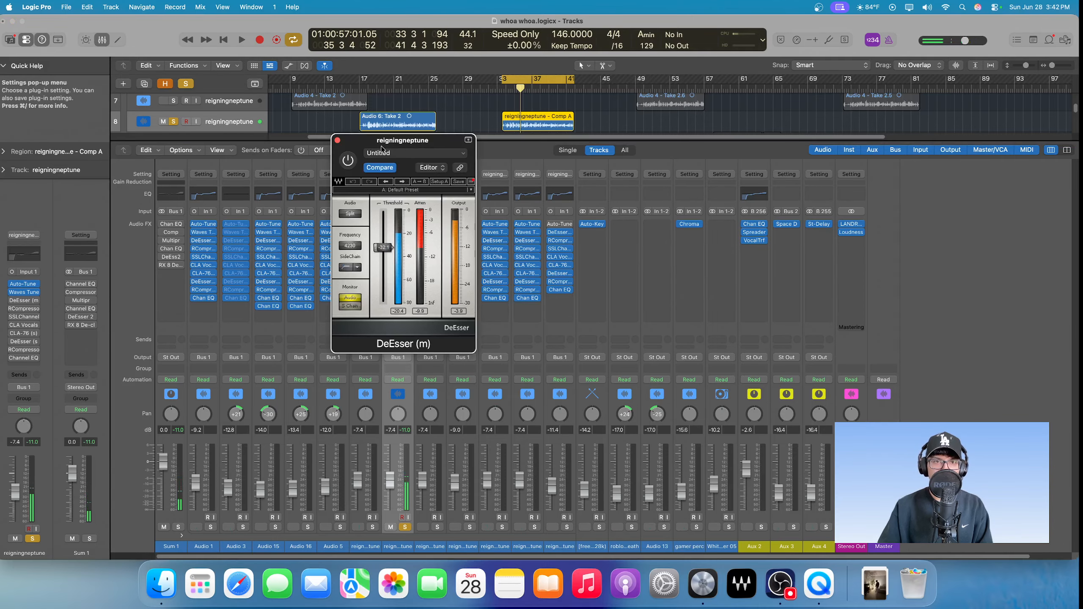
pyautogui.moveTo(402, 140); pyautogui.dragTo(474, 191)
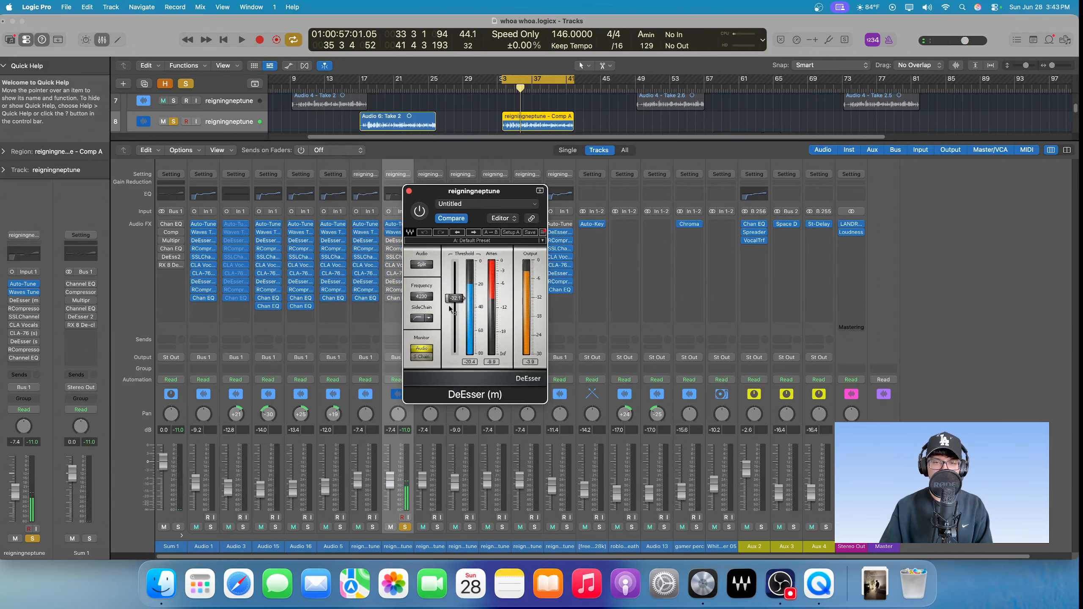
pyautogui.moveTo(434, 194); pyautogui.dragTo(425, 198)
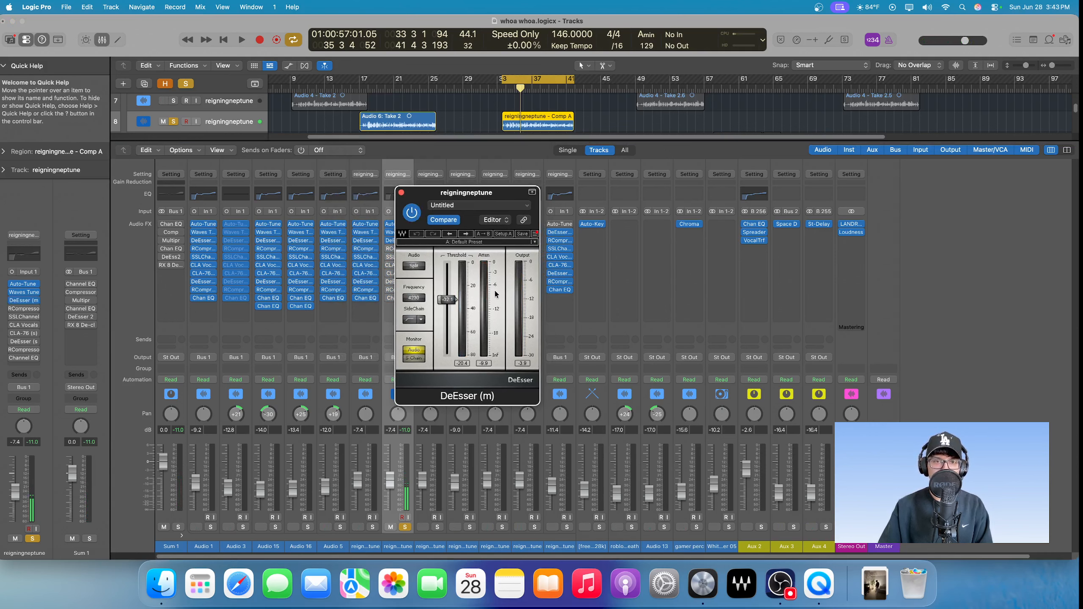
pyautogui.press('space')
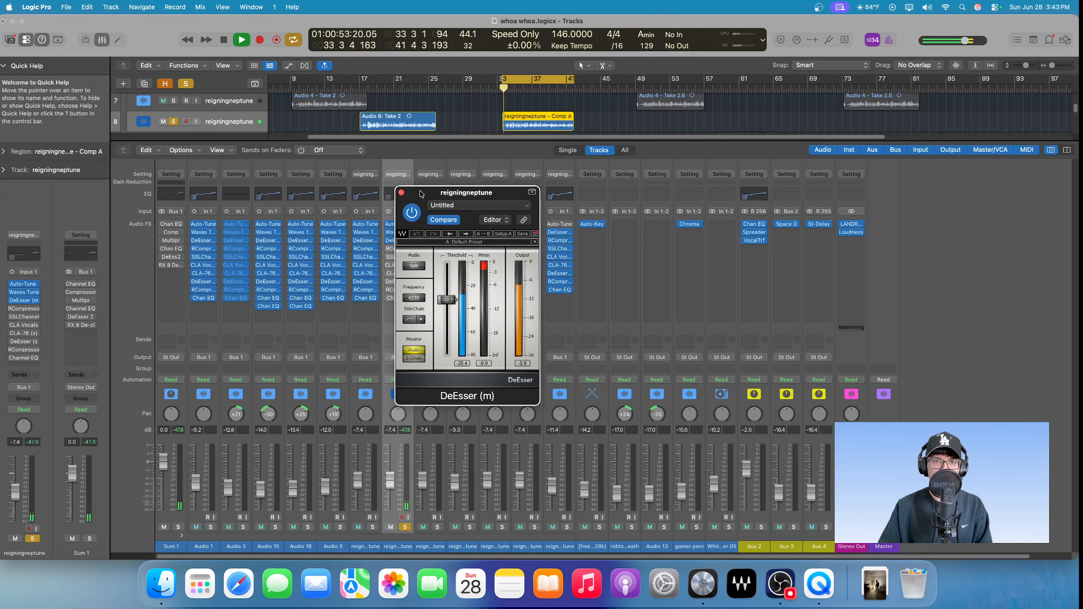
pyautogui.moveTo(421, 194); pyautogui.dragTo(420, 191)
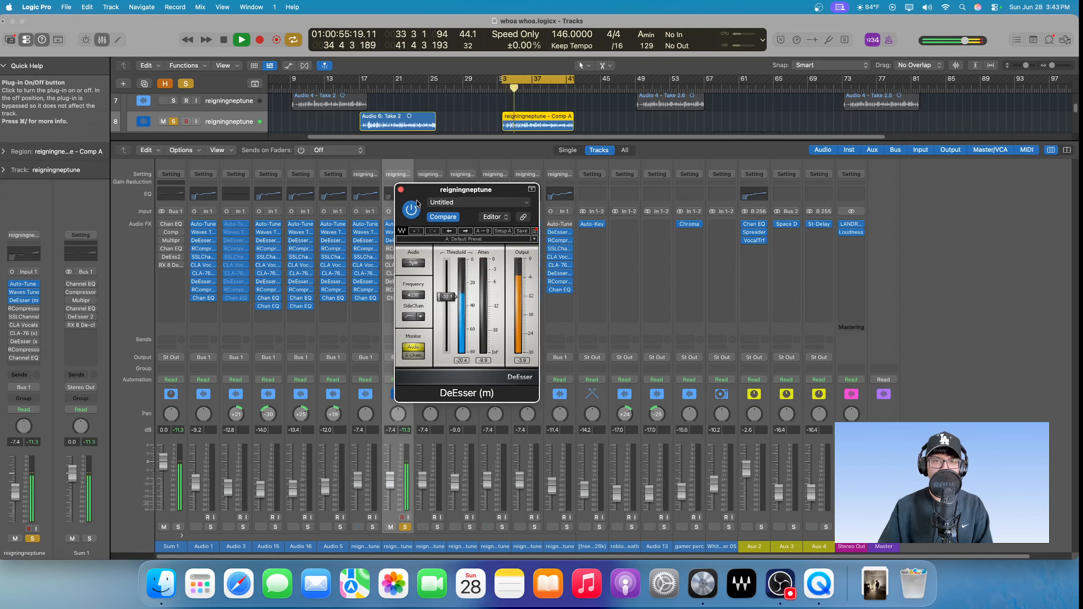
pyautogui.press('space')
pyautogui.click(401, 190)
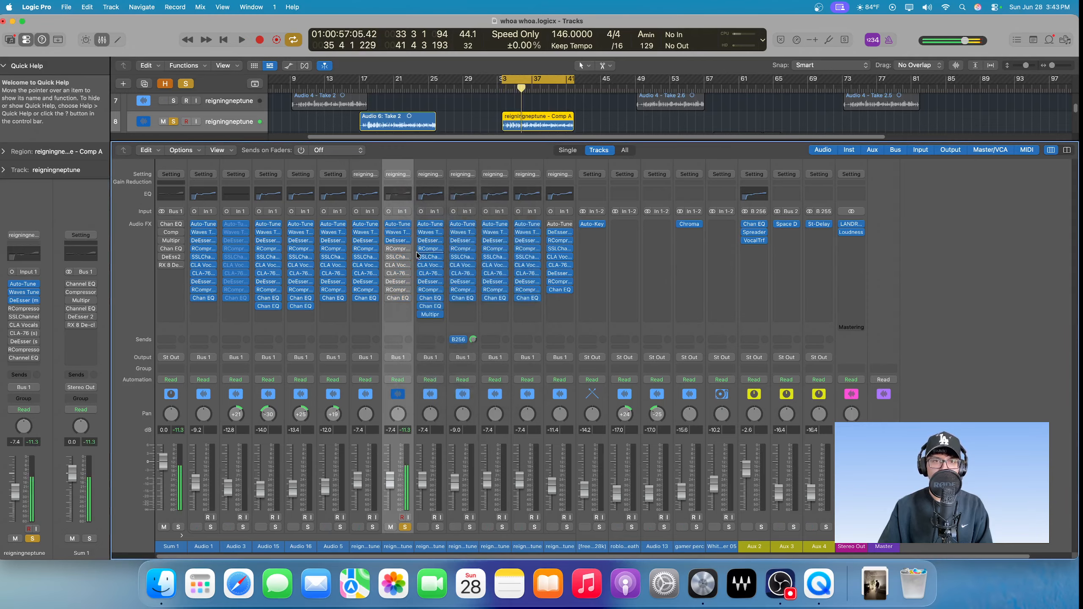
# Enable the first RCompressor on the soloed vocal channel, audition the vocal with it, and close the plug-in.
pyautogui.click(429, 249)
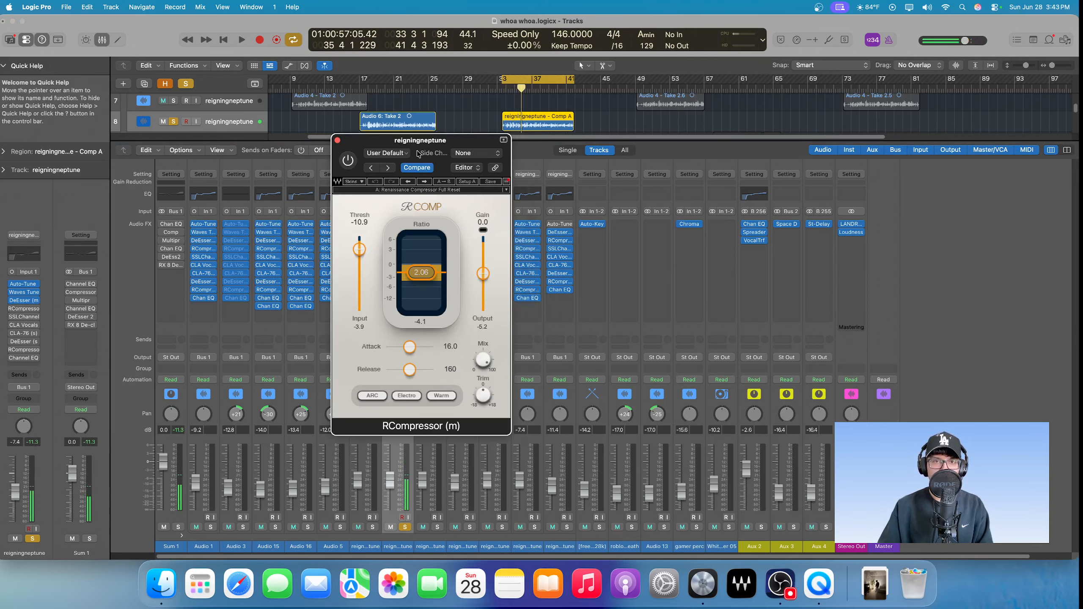
pyautogui.moveTo(455, 145); pyautogui.dragTo(477, 154)
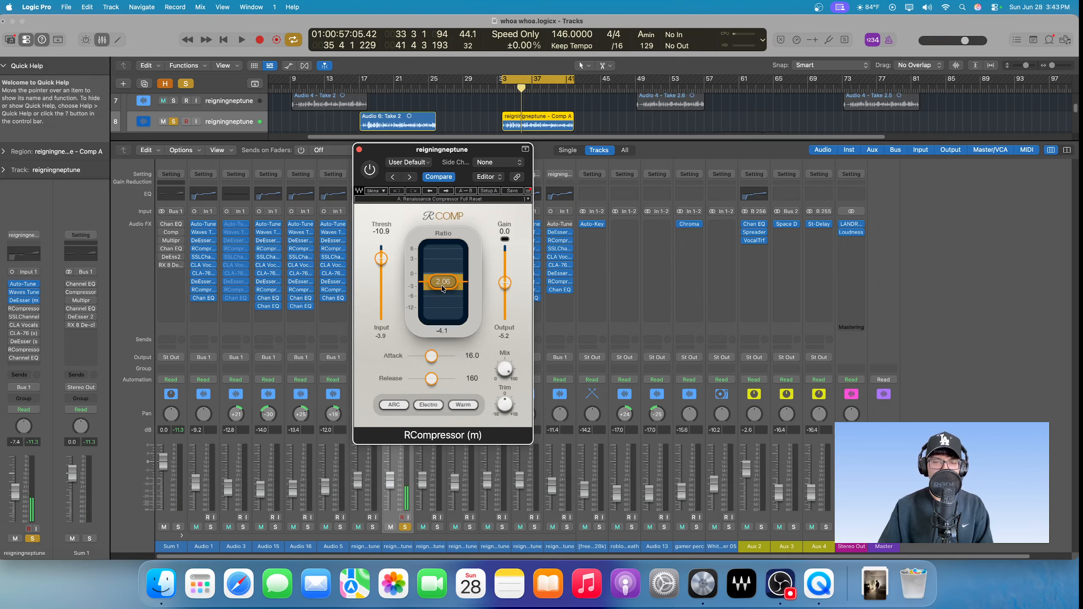
pyautogui.press('space')
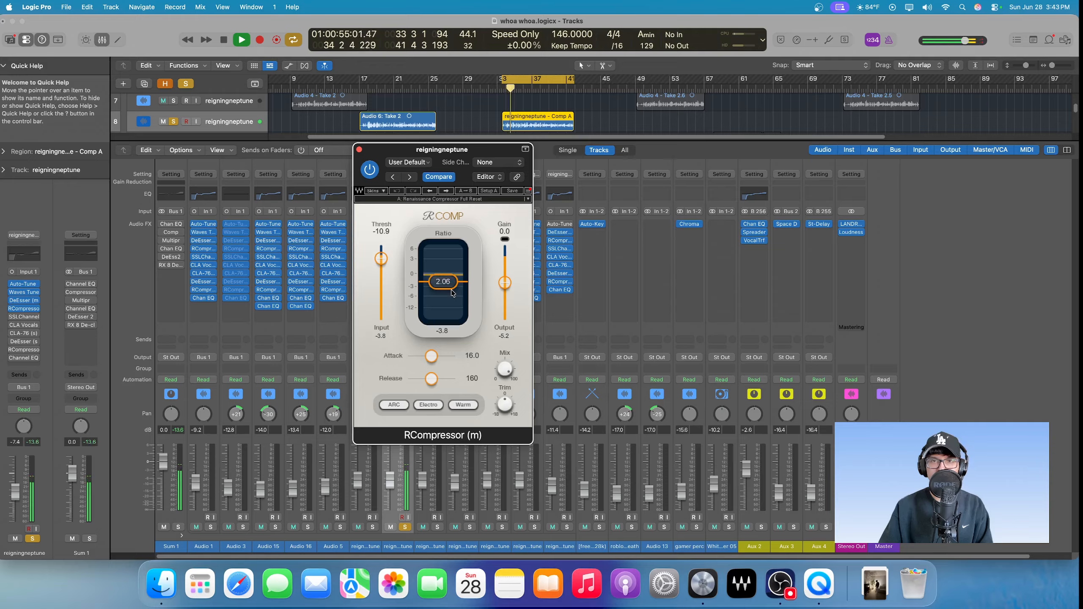
pyautogui.press('space')
pyautogui.click(359, 150)
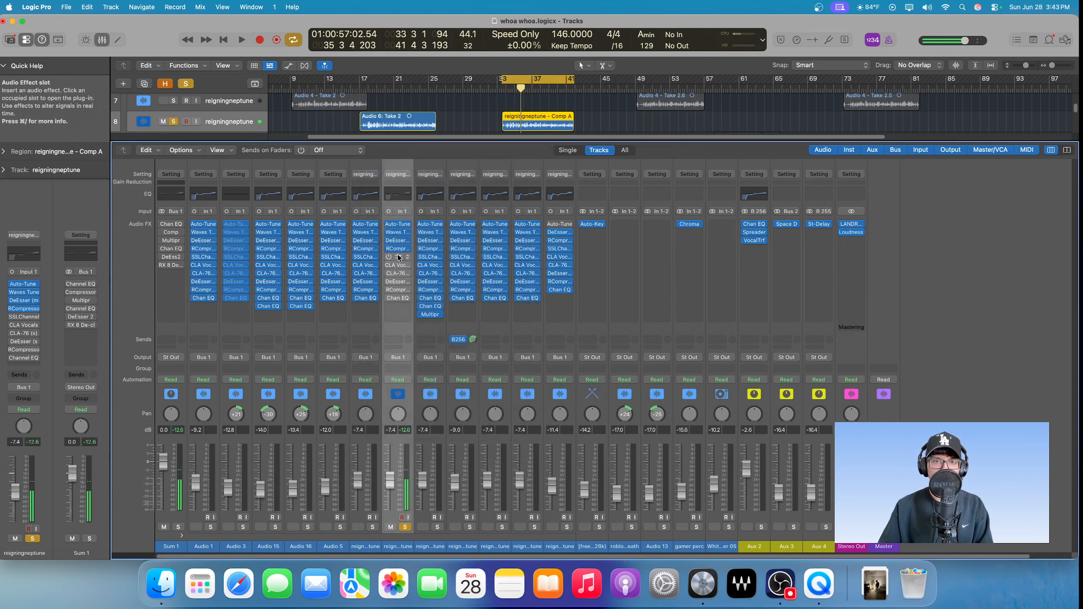
# Enable the SSLChannel strip on the soloed vocal channel, audition the vocal with it, and close the plug-in.
pyautogui.click(397, 256)
pyautogui.click(440, 152)
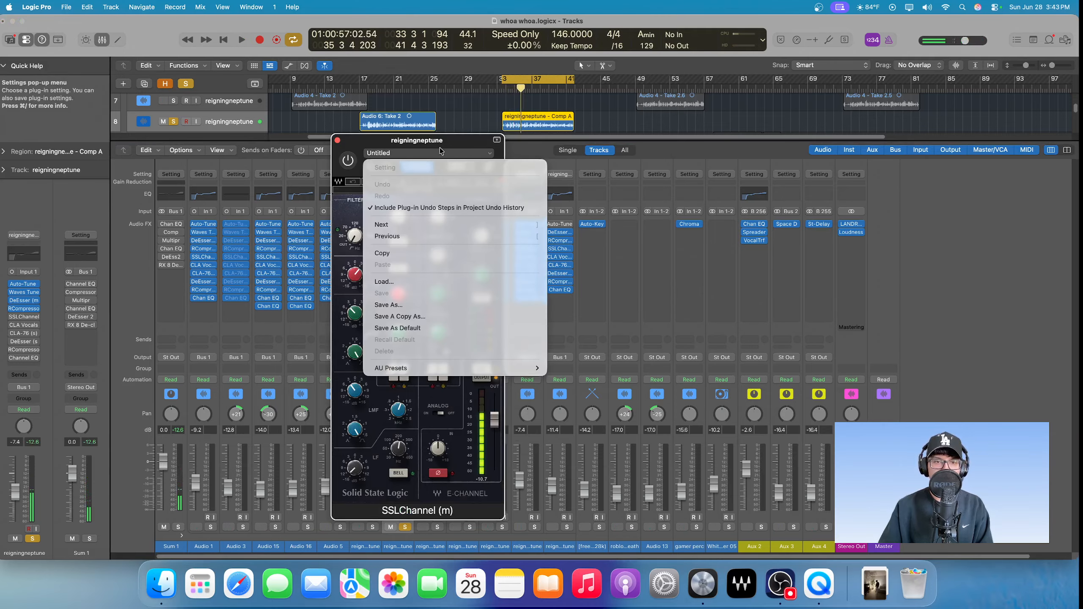
pyautogui.click(464, 145)
pyautogui.moveTo(459, 144); pyautogui.dragTo(474, 140)
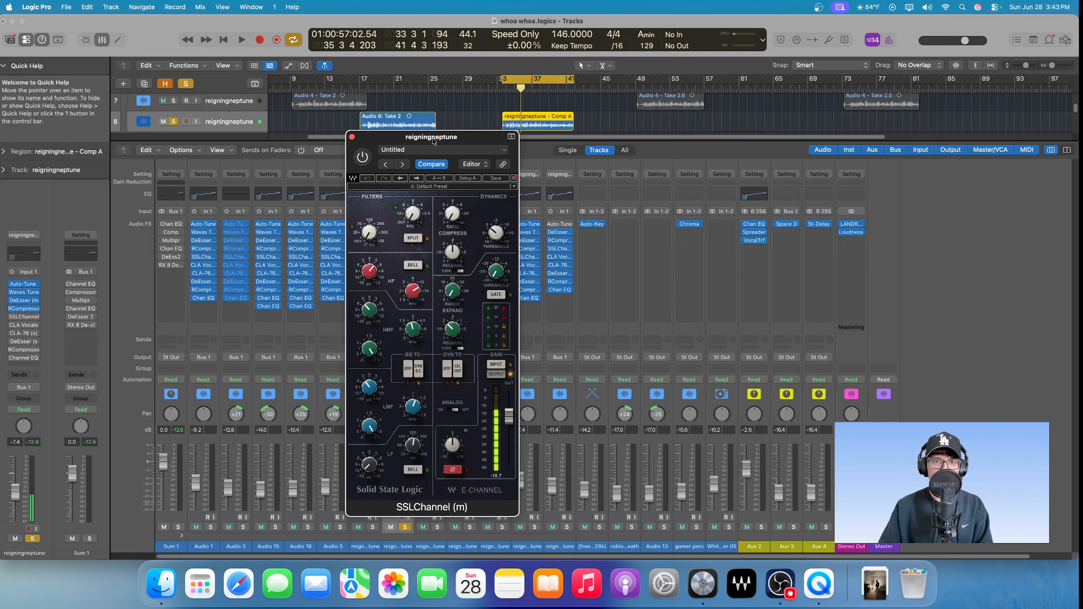
pyautogui.moveTo(460, 140); pyautogui.dragTo(473, 143)
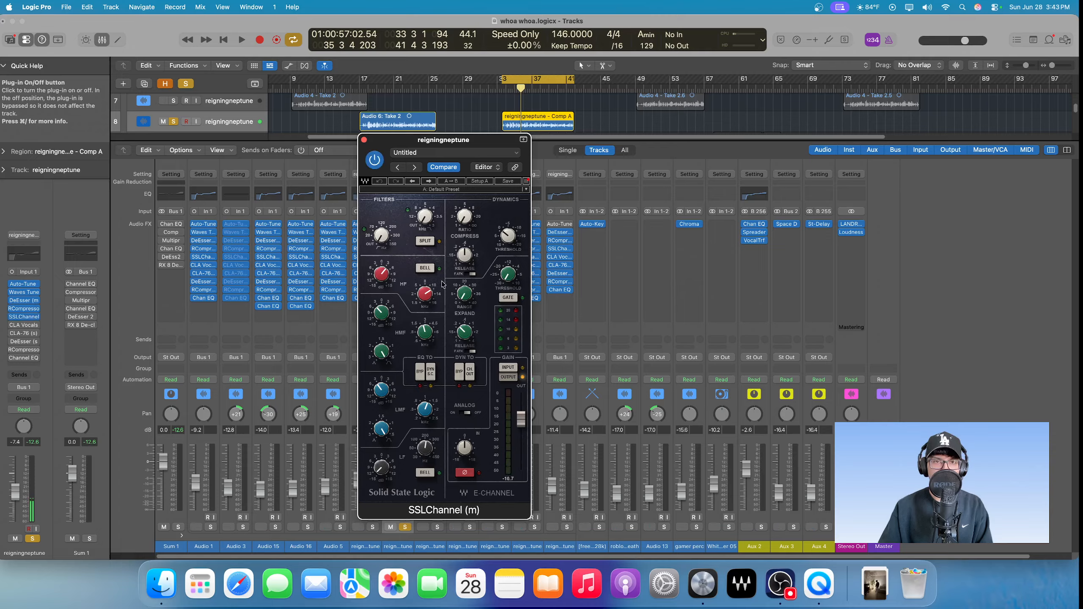
pyautogui.press('space')
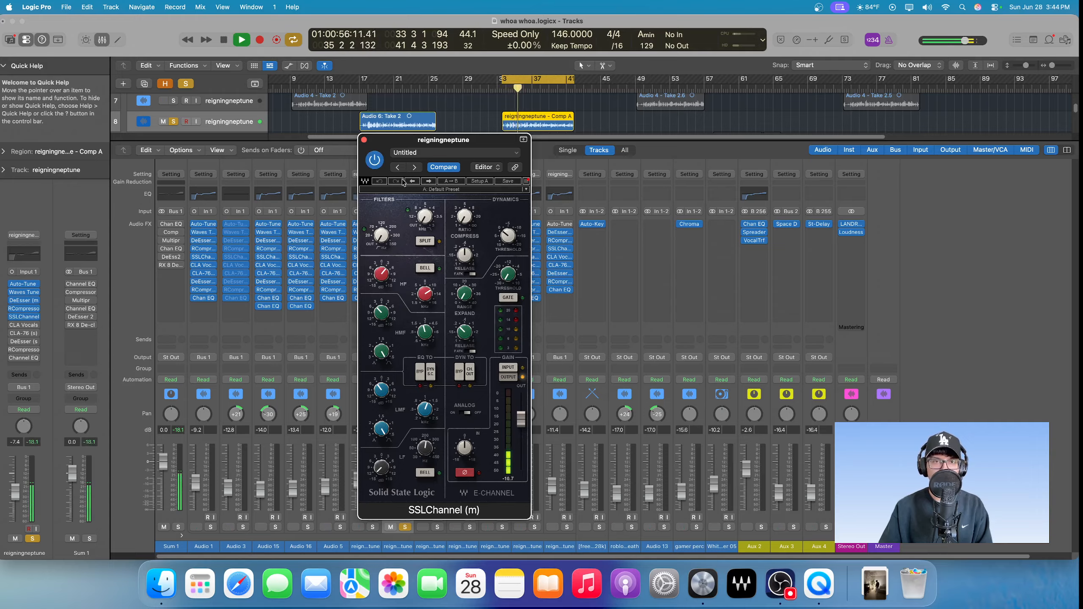
pyautogui.press('space')
pyautogui.click(364, 140)
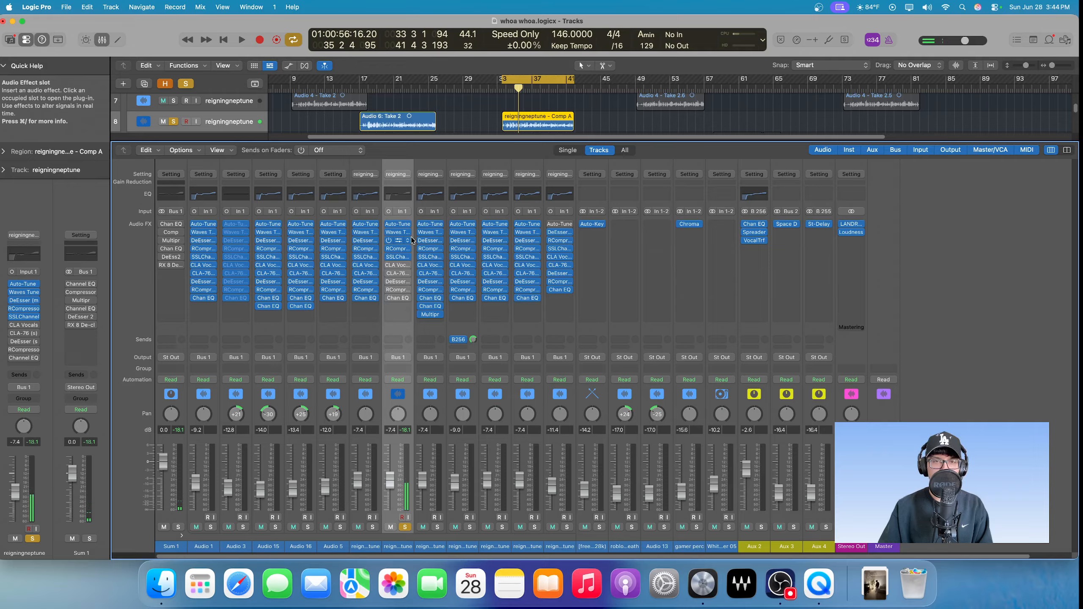
# Enable CLA Vocals on the soloed vocal channel, audition the vocal with it, and close the plug-in.
pyautogui.click(397, 266)
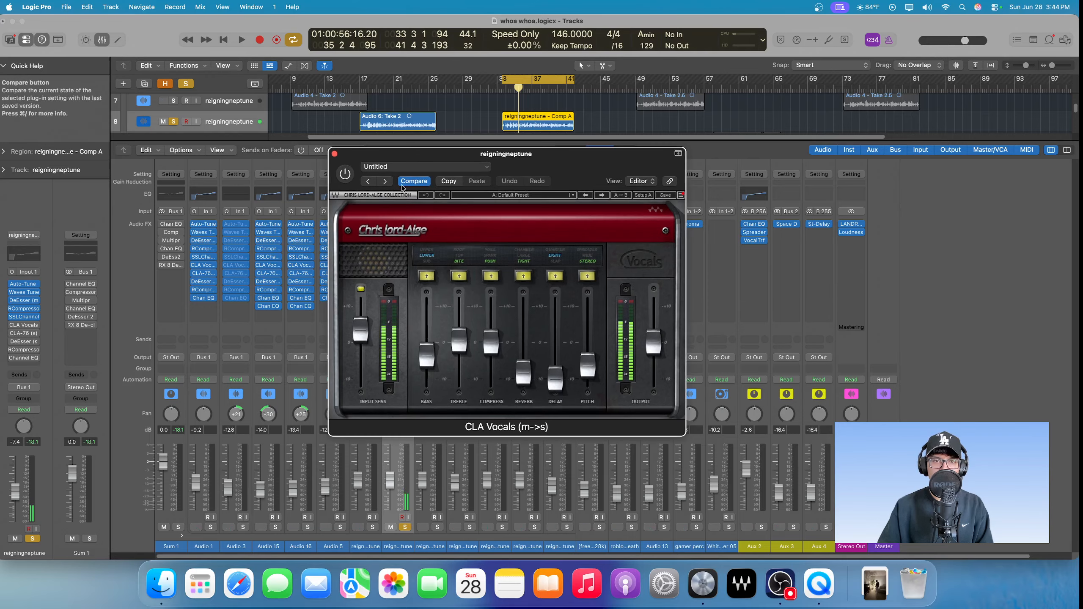
pyautogui.click(345, 175)
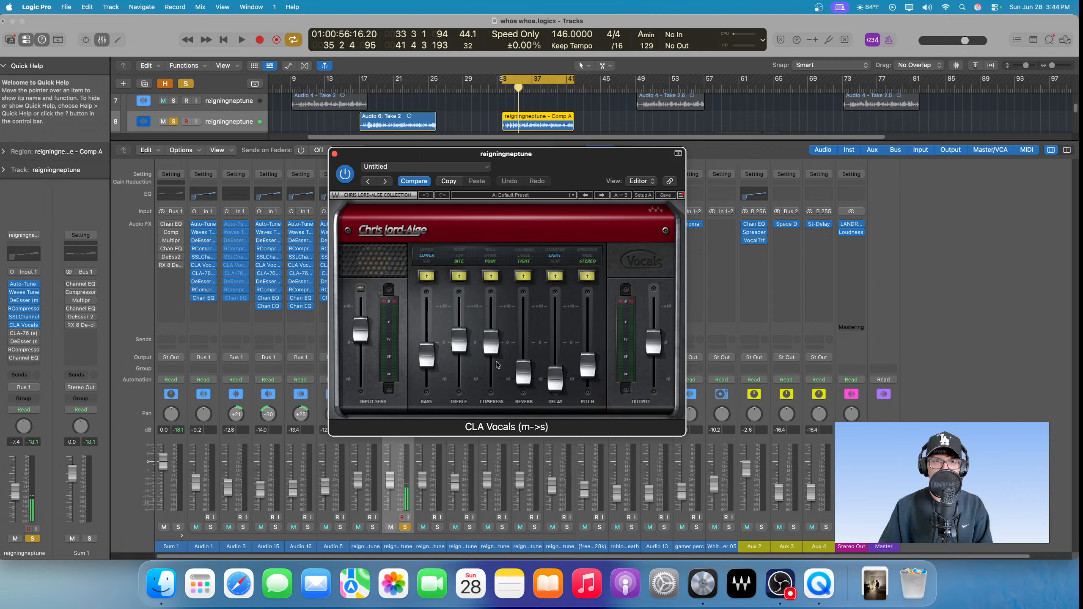
pyautogui.press('space')
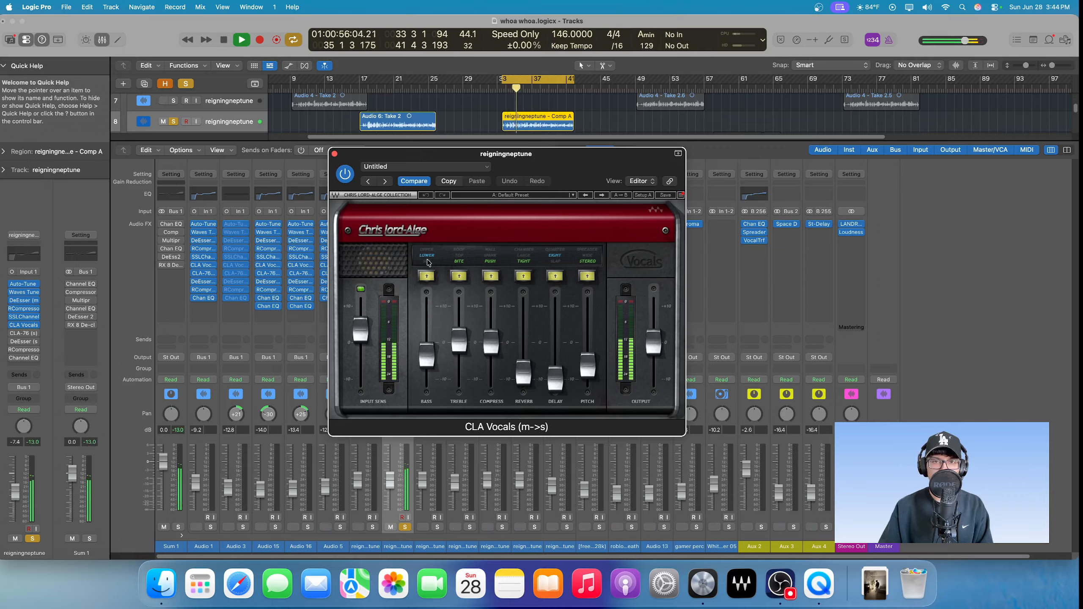
pyautogui.press('space')
pyautogui.click(334, 153)
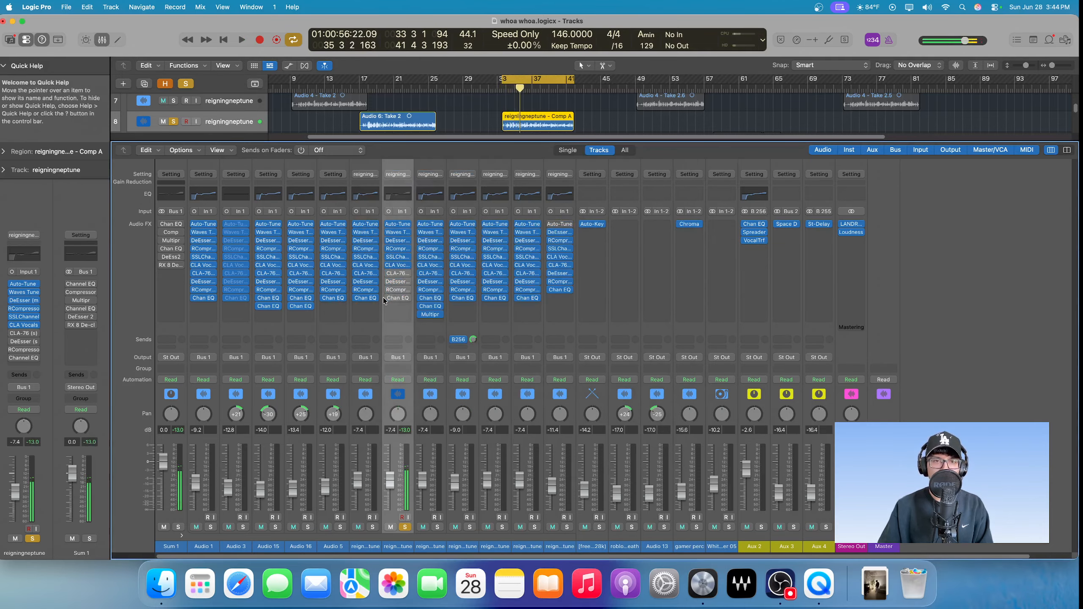
# Enable the CLA-76 on the soloed vocal channel, audition the vocal with it, and close the plug-in.
pyautogui.click(395, 273)
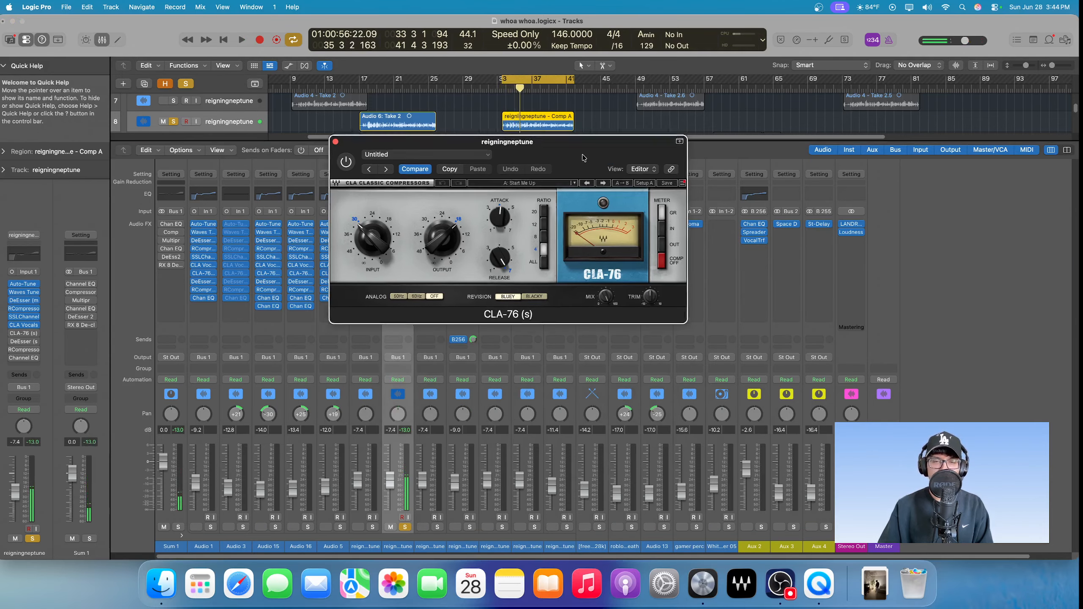
pyautogui.moveTo(583, 157); pyautogui.dragTo(570, 188)
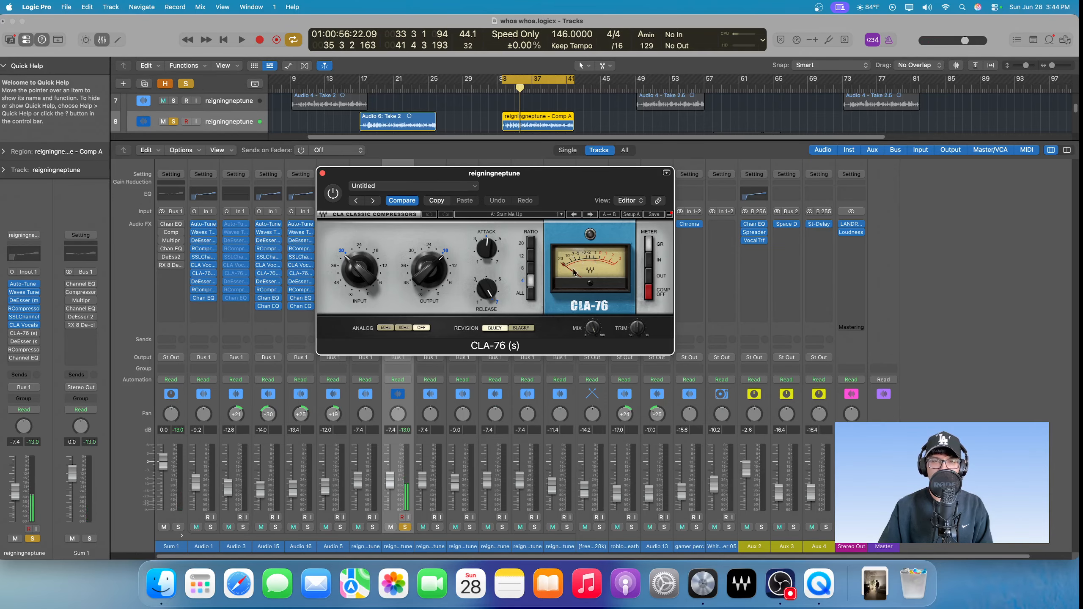
pyautogui.click(333, 193)
pyautogui.moveTo(562, 171); pyautogui.dragTo(559, 191)
pyautogui.press('space')
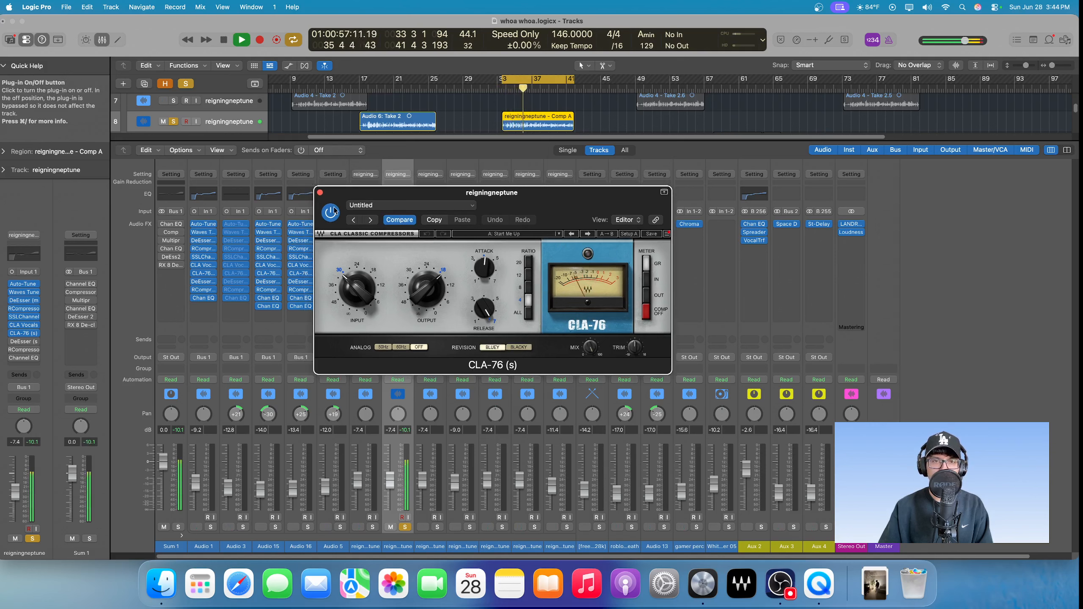
pyautogui.press('space')
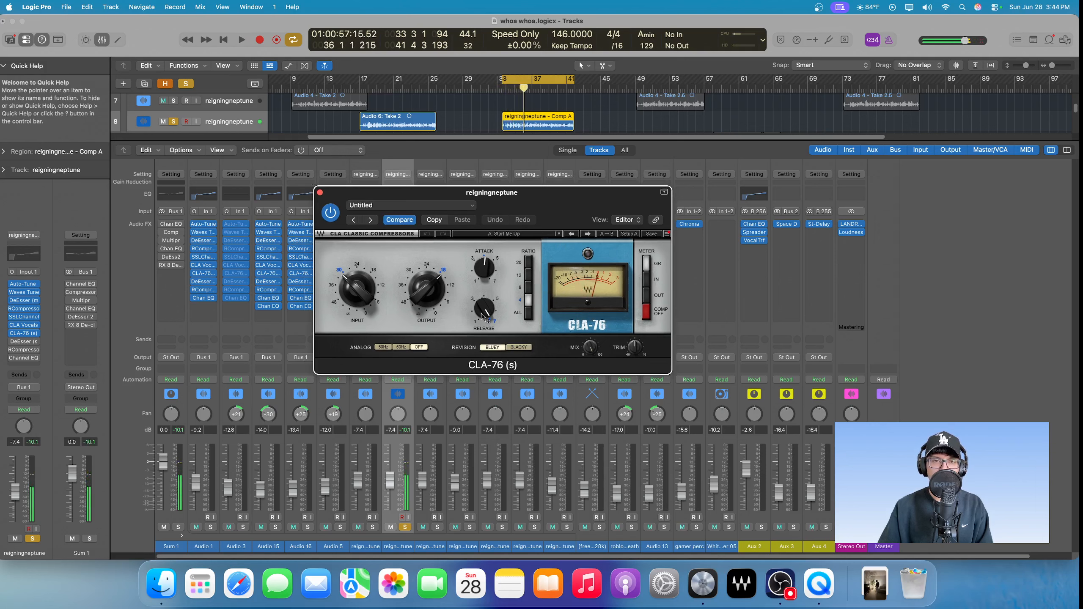
pyautogui.click(319, 193)
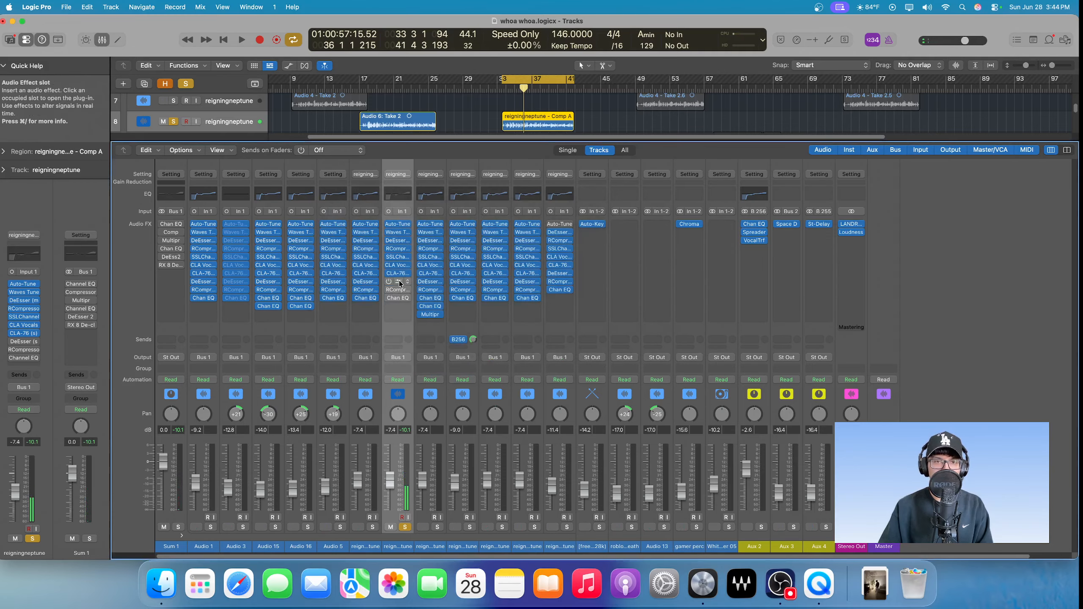
# Enable the second DeEsser on the soloed vocal channel, audition the vocal with it, and close the plug-in.
pyautogui.click(399, 281)
pyautogui.moveTo(412, 144); pyautogui.dragTo(452, 164)
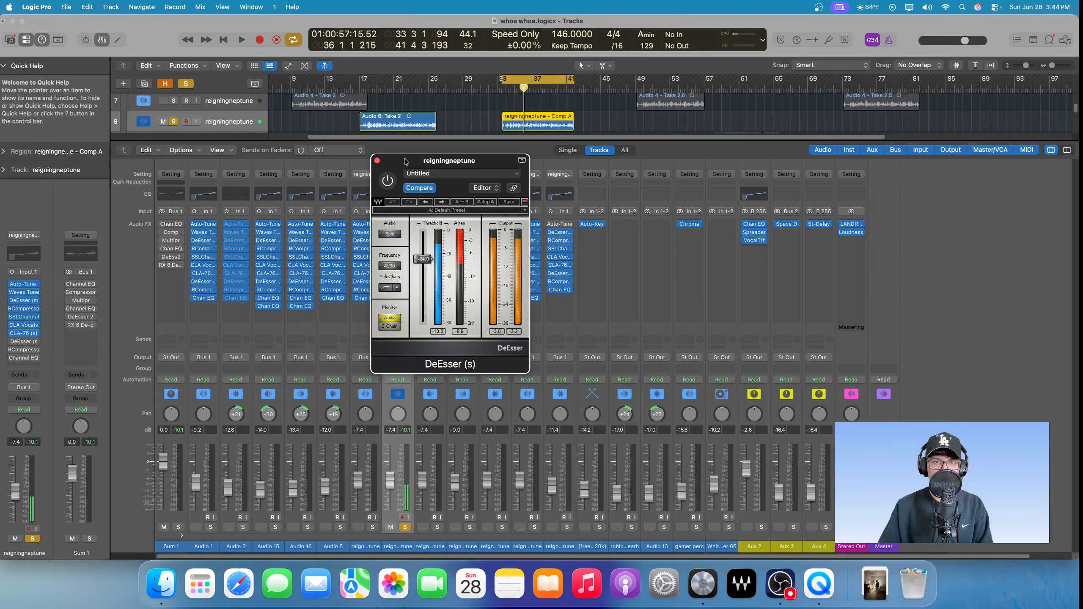
pyautogui.moveTo(412, 170); pyautogui.dragTo(447, 196)
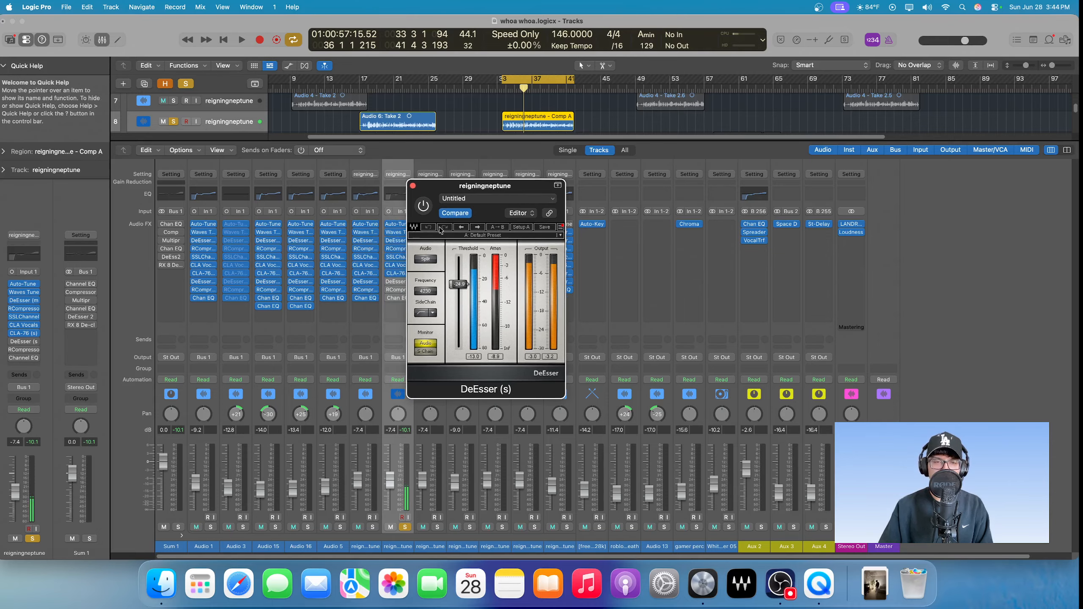
pyautogui.press('space')
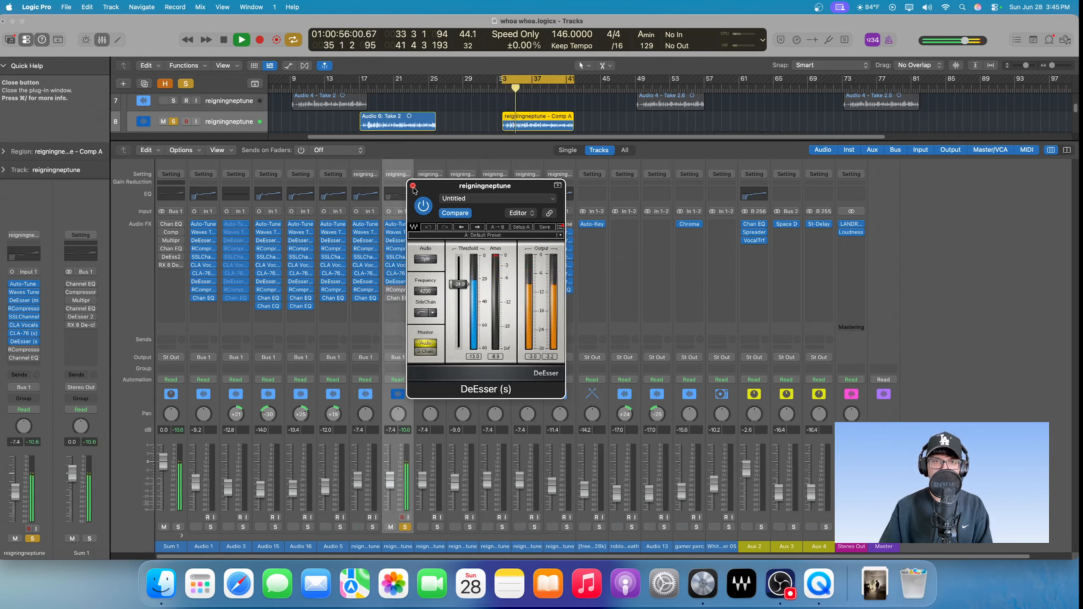
pyautogui.press('space')
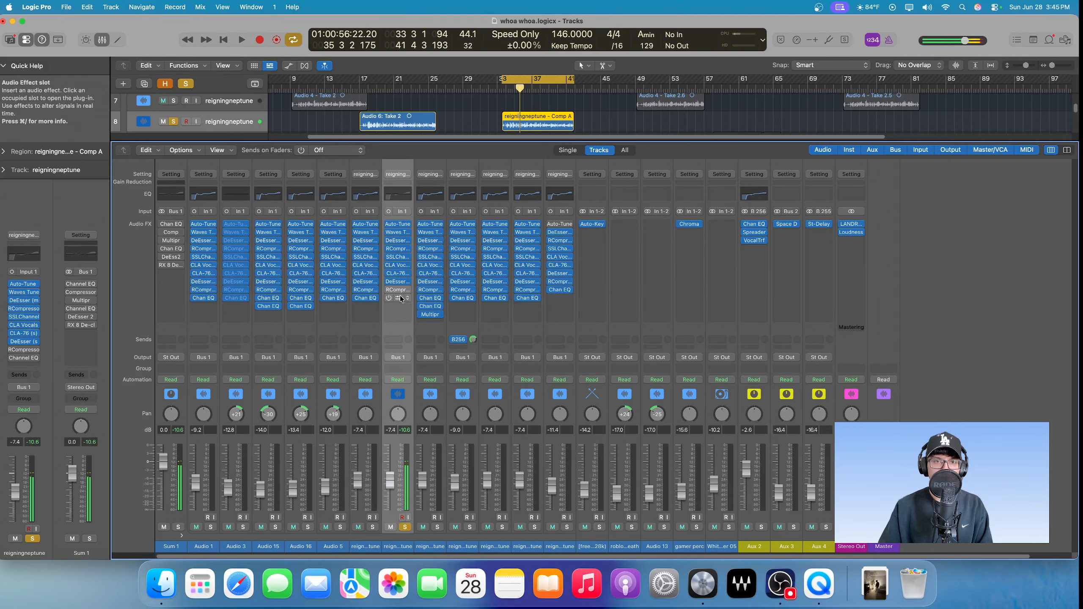
# Enable the second RCompressor on the soloed vocal channel, audition the vocal with it, and close the plug-in.
pyautogui.click(399, 292)
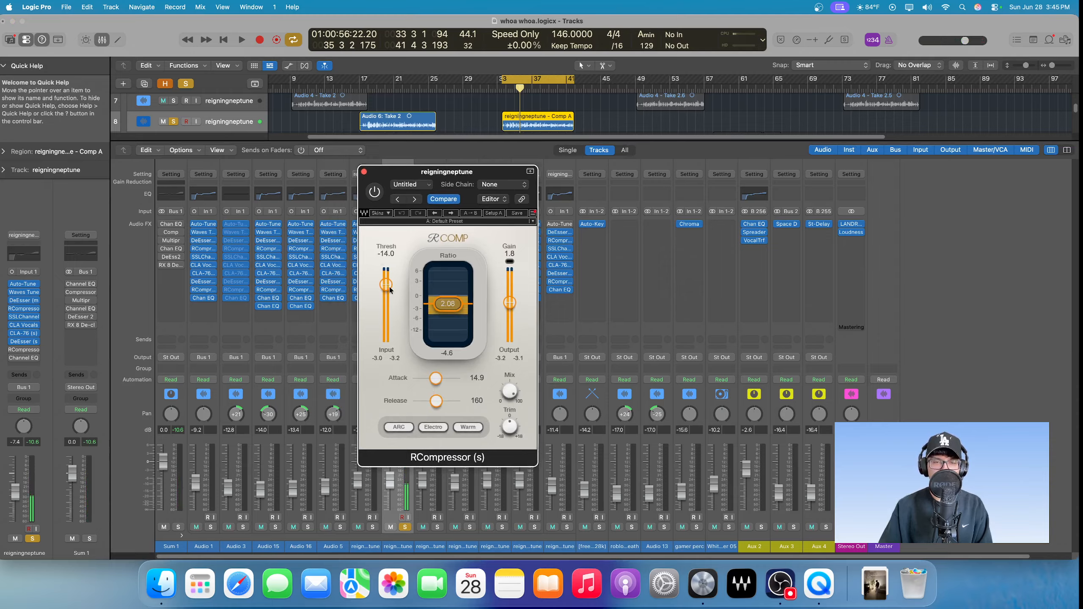
pyautogui.press('space')
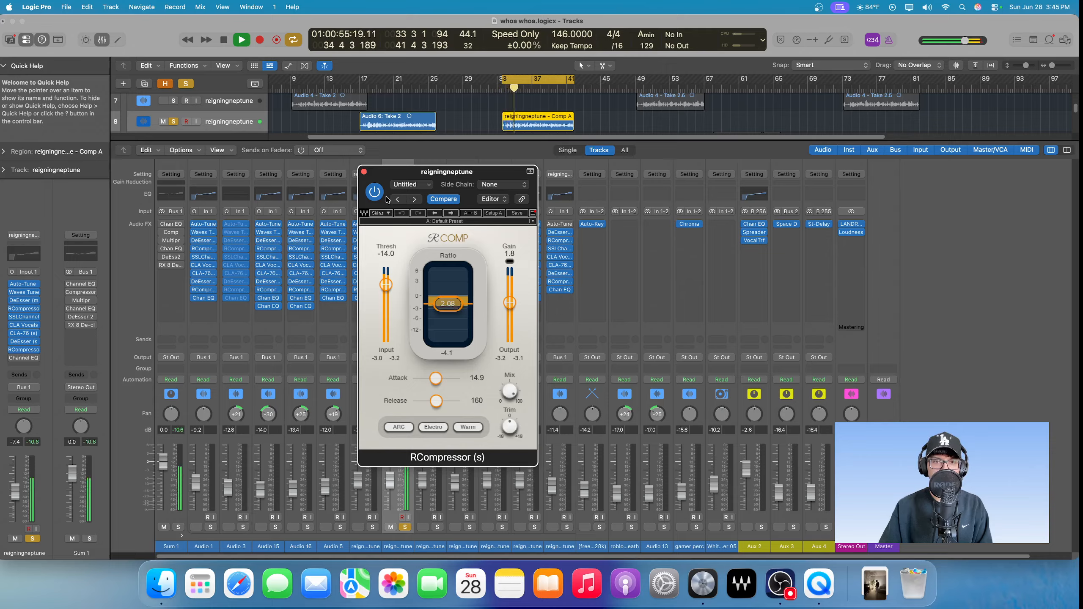
pyautogui.press('space')
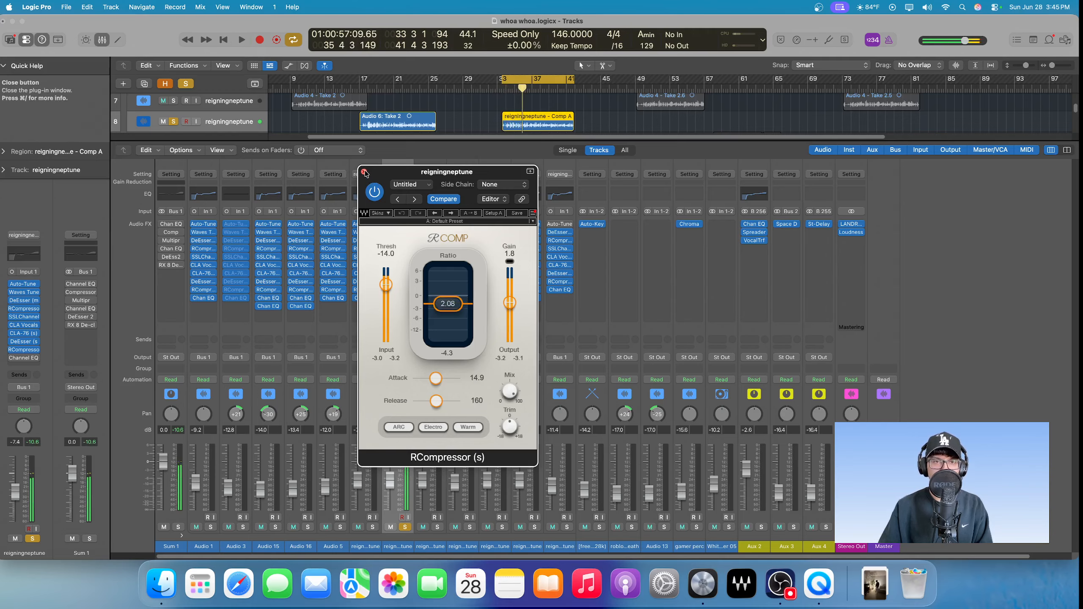
pyautogui.press('super+w')
# Enable the Channel EQ at the end of the soloed vocal's chain, audition the vocal with it, and close the plug-in.
pyautogui.click(398, 300)
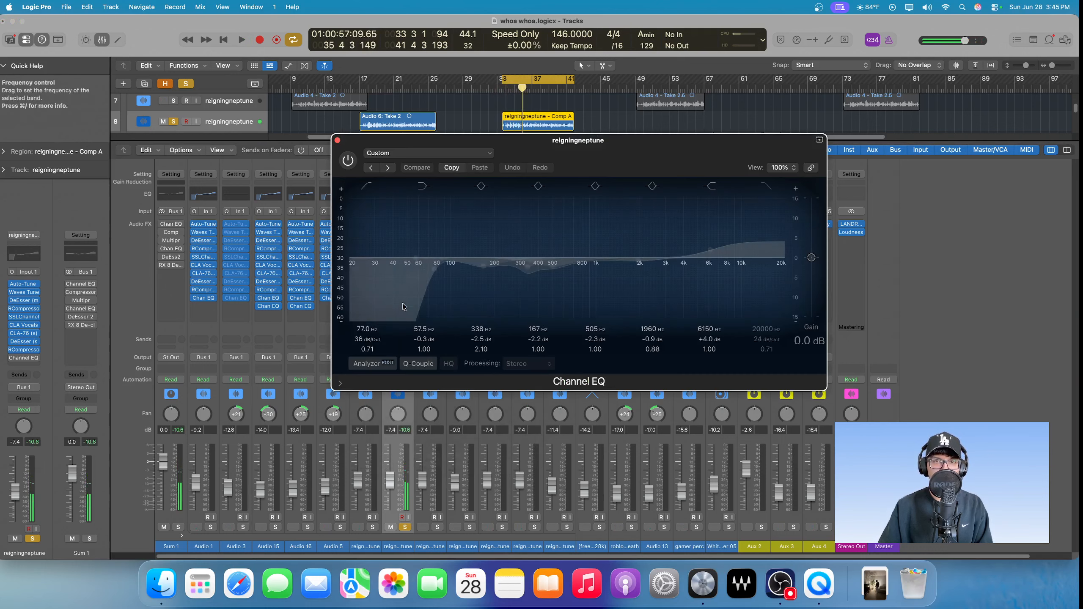
pyautogui.moveTo(669, 156); pyautogui.dragTo(614, 175)
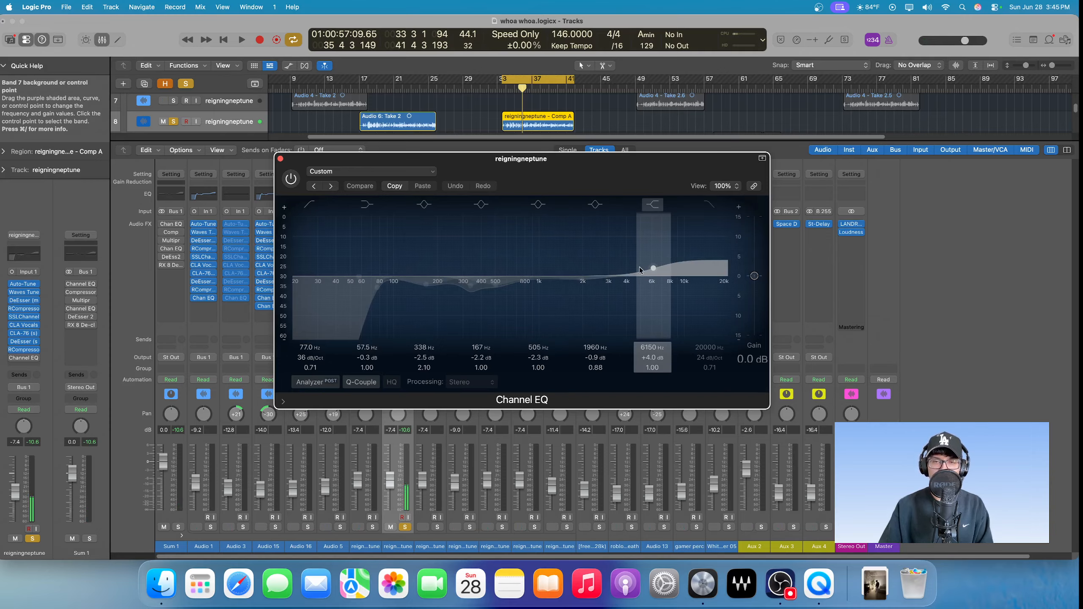
pyautogui.click(291, 180)
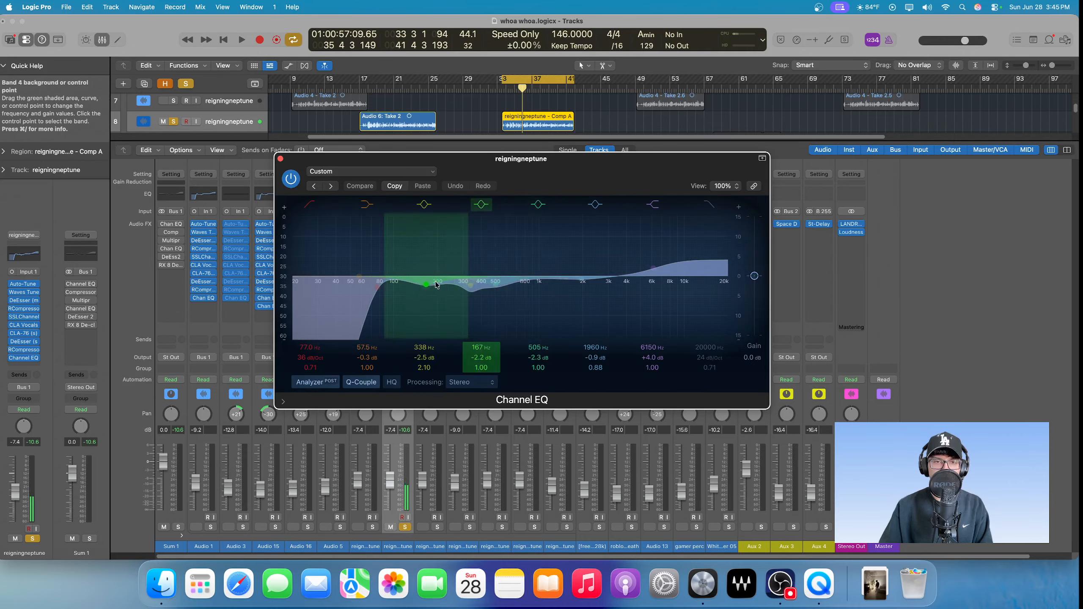
pyautogui.press('space')
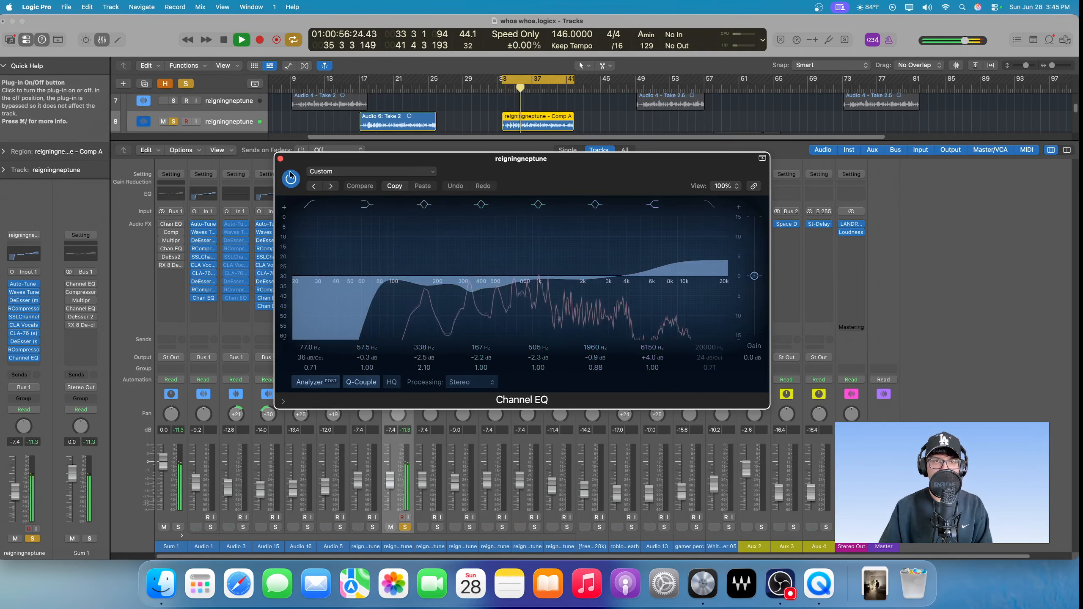
pyautogui.press('space')
pyautogui.click(280, 160)
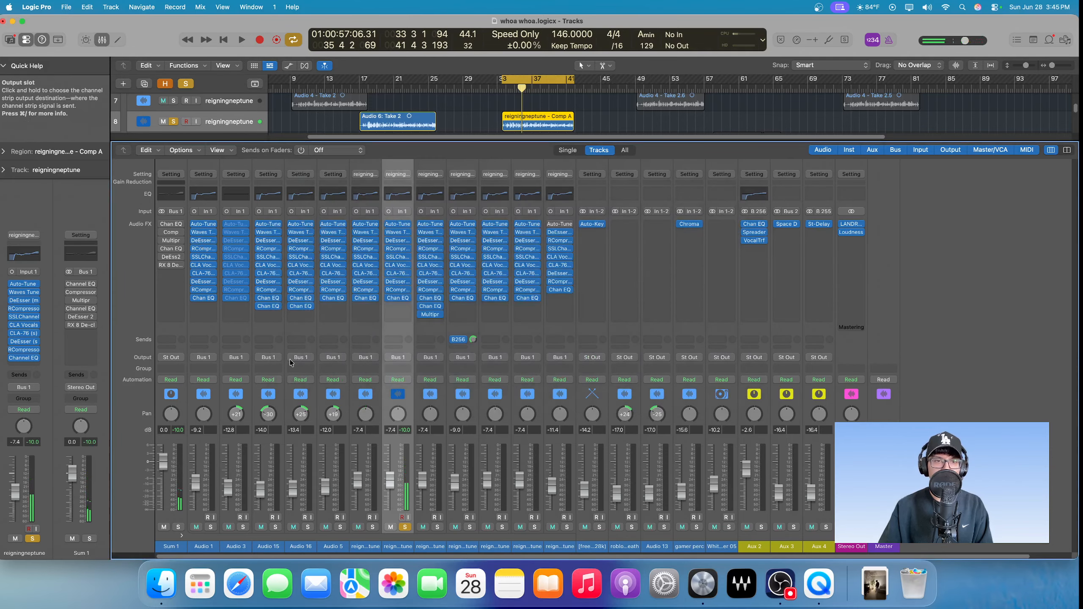
# Select the Sum 1 channel, enable its first Channel EQ, audition the vocal with it, and close the plug-in.
pyautogui.click(176, 161)
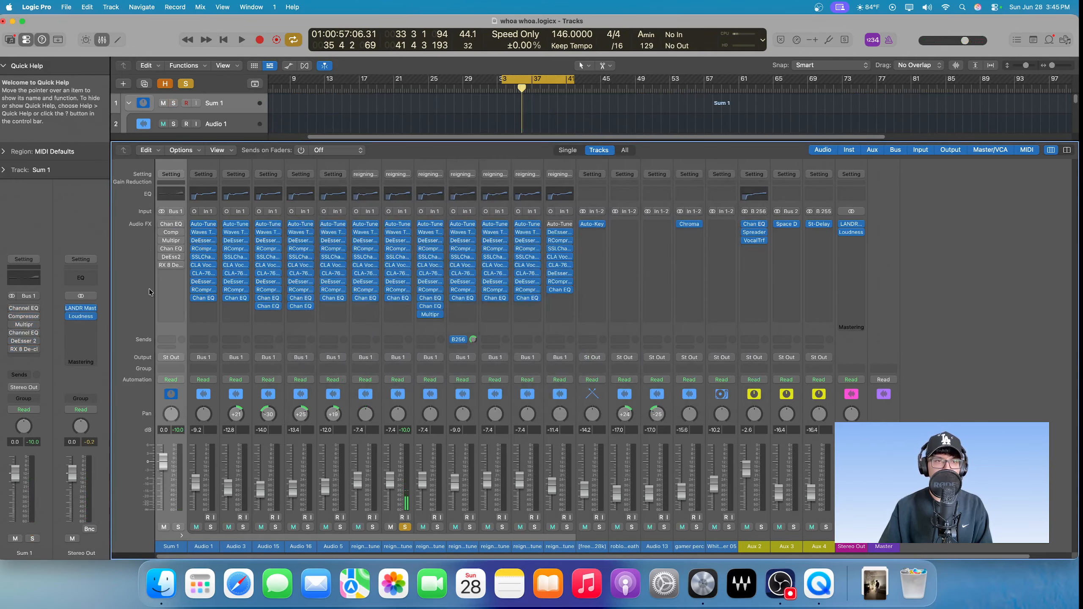
pyautogui.click(170, 225)
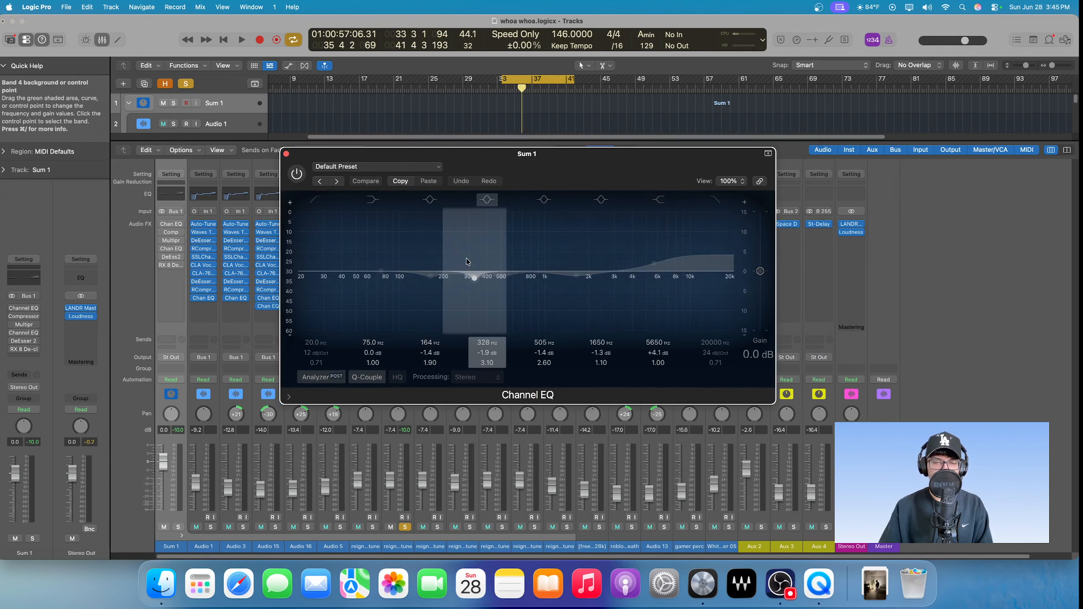
pyautogui.moveTo(587, 149); pyautogui.dragTo(587, 156)
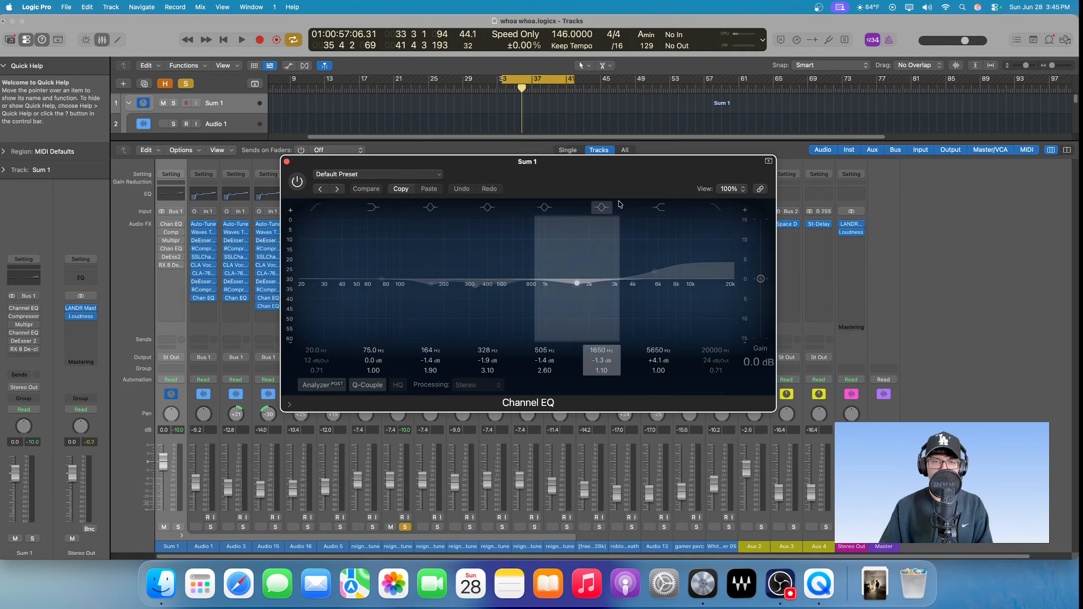
pyautogui.click(297, 181)
pyautogui.press('space')
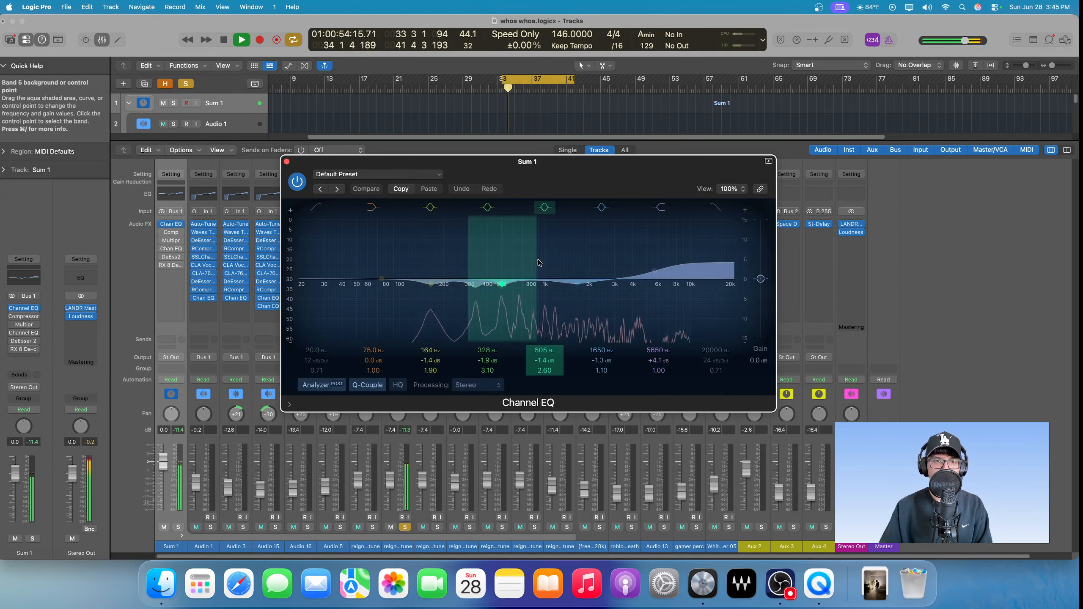
pyautogui.click(287, 162)
pyautogui.press('space')
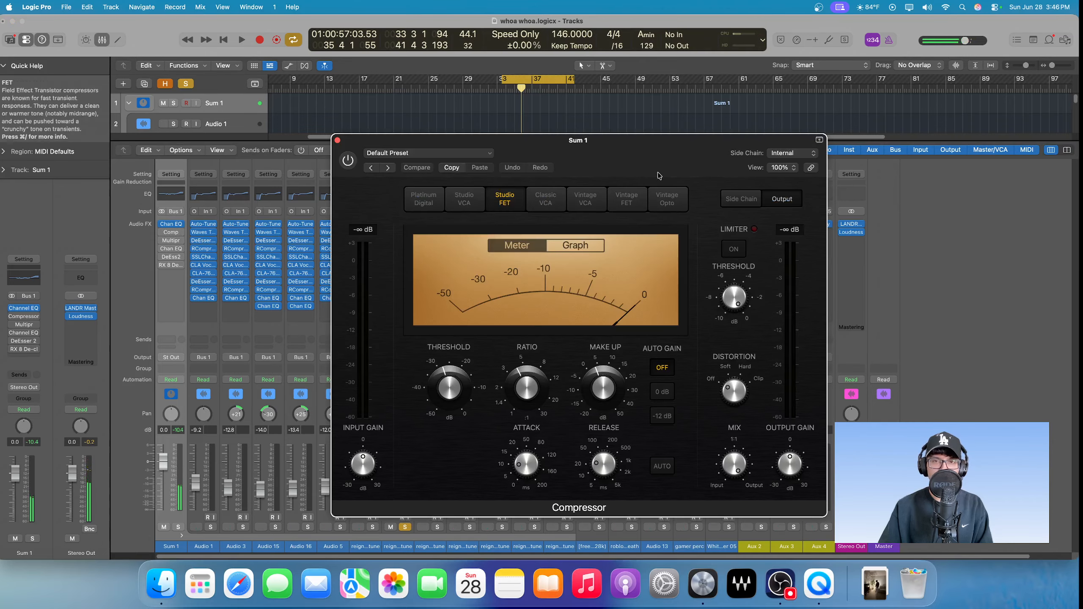
# Enable the Compressor on the Sum 1 channel, audition the vocal with it, and close the plug-in.
pyautogui.moveTo(660, 174); pyautogui.dragTo(602, 173)
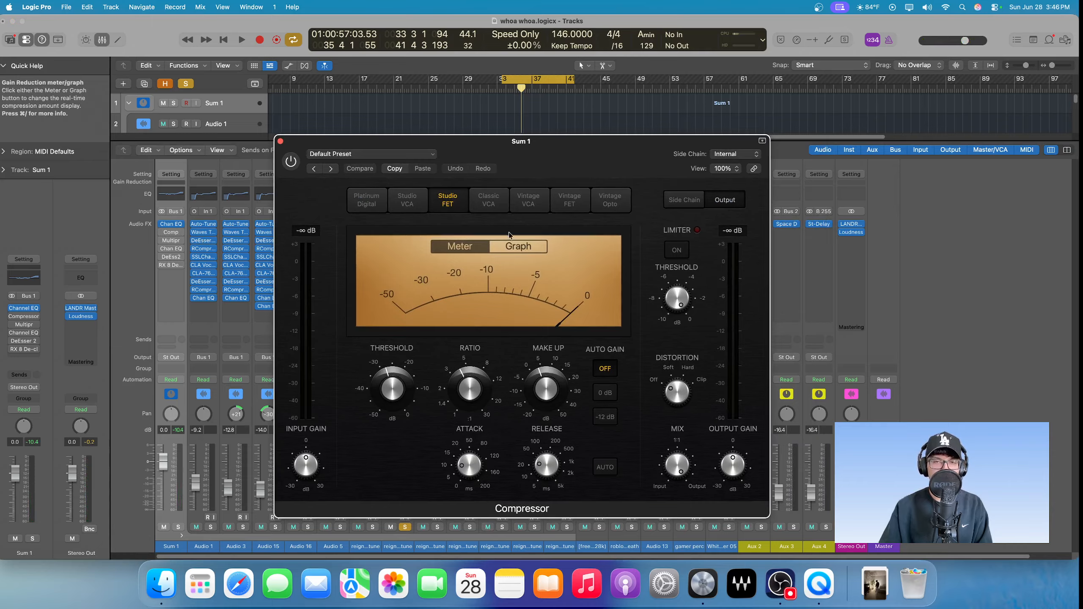
pyautogui.click(290, 161)
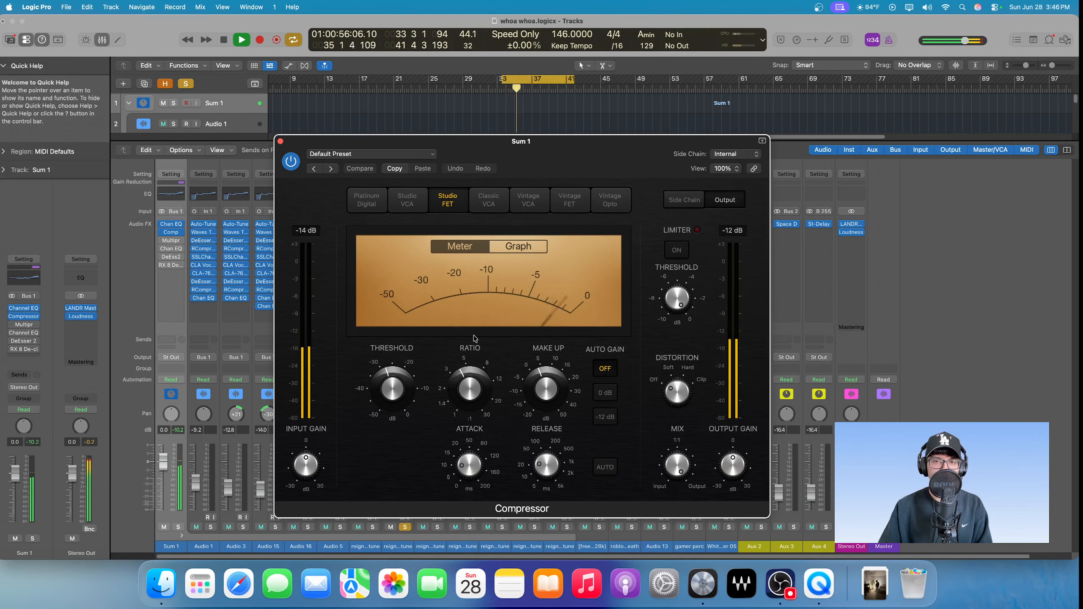
pyautogui.press('space')
pyautogui.click(280, 141)
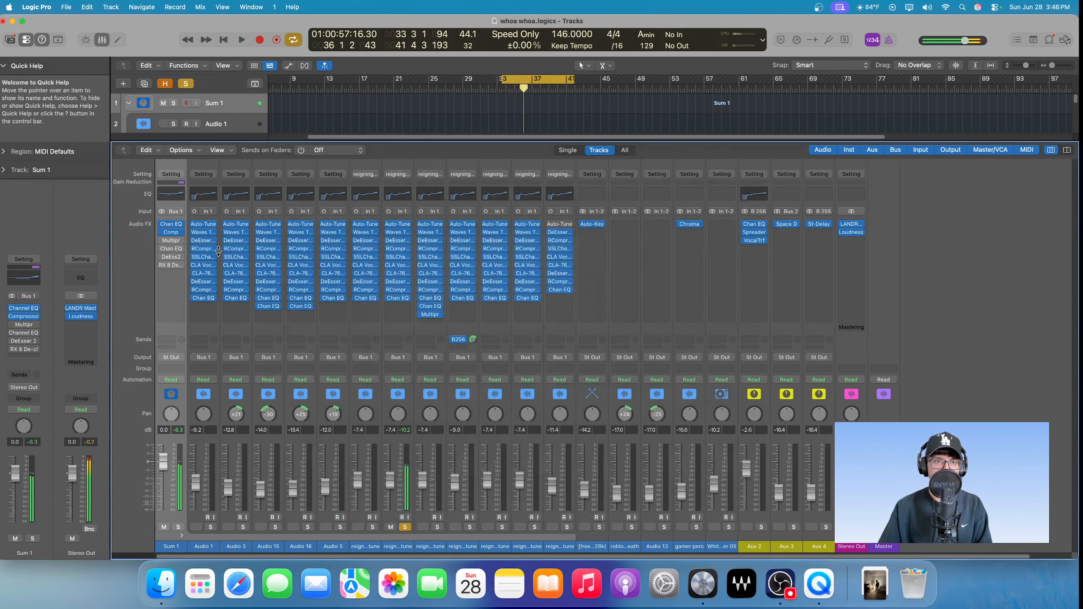
# Enable the Multipressor on the Sum 1 channel, audition the vocal with it, and close the plug-in.
pyautogui.click(171, 240)
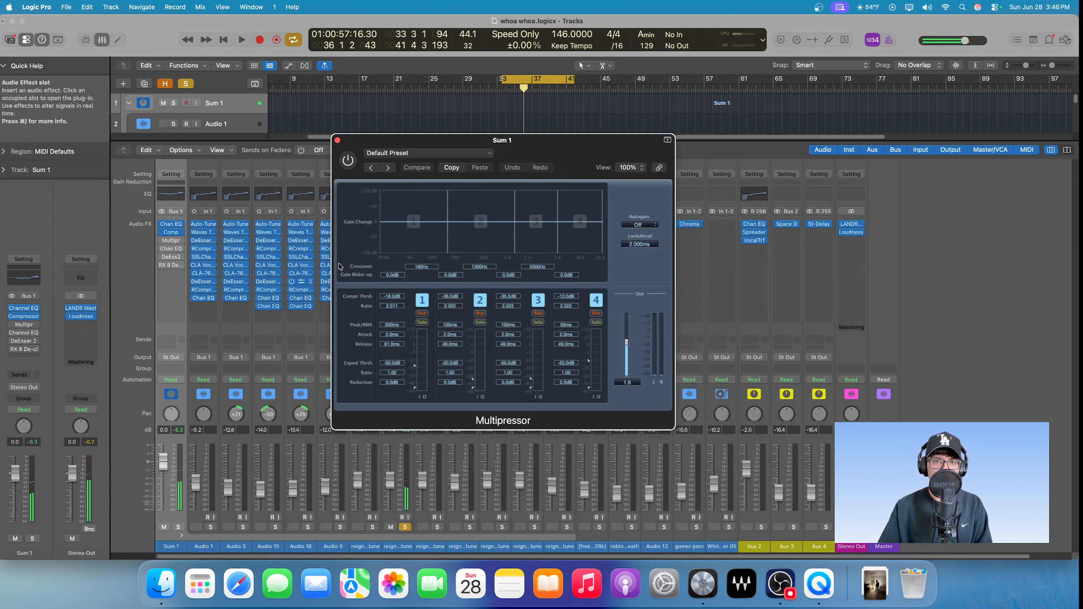
pyautogui.moveTo(550, 164); pyautogui.dragTo(544, 164)
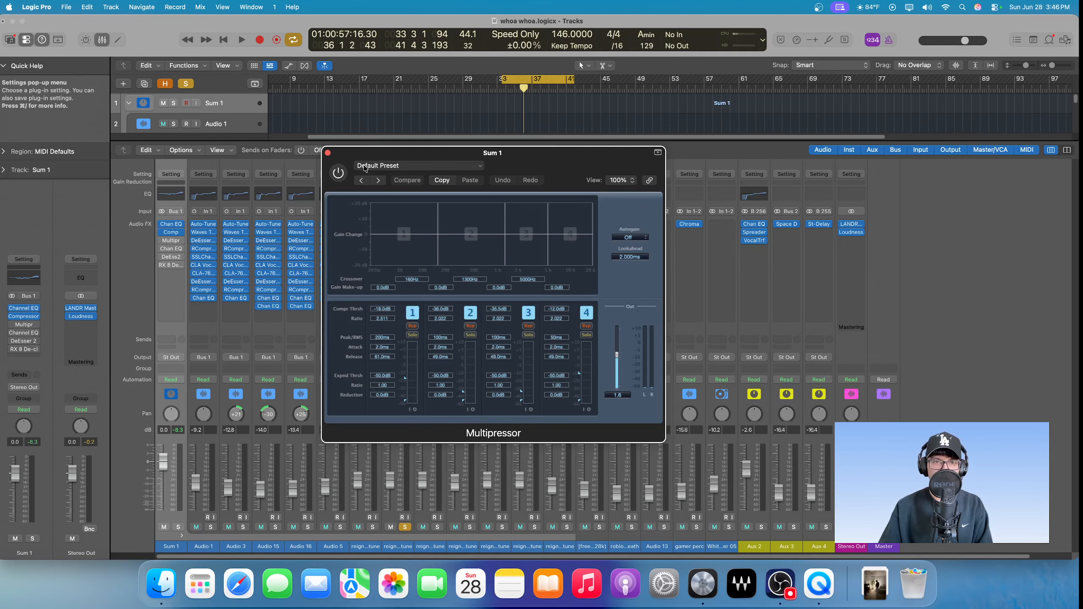
pyautogui.click(341, 174)
pyautogui.press('space')
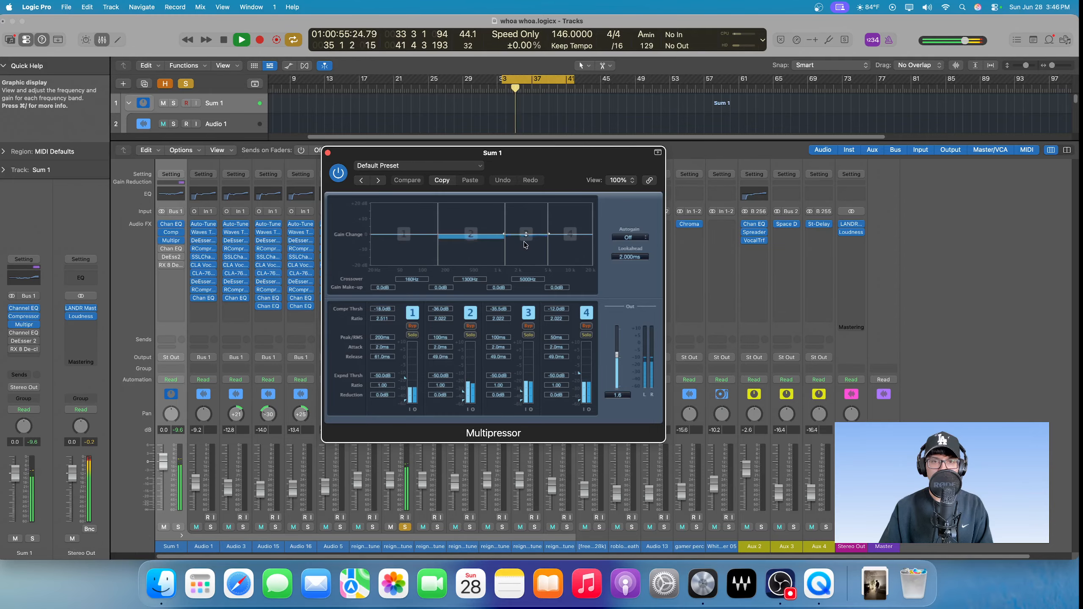
pyautogui.press('space')
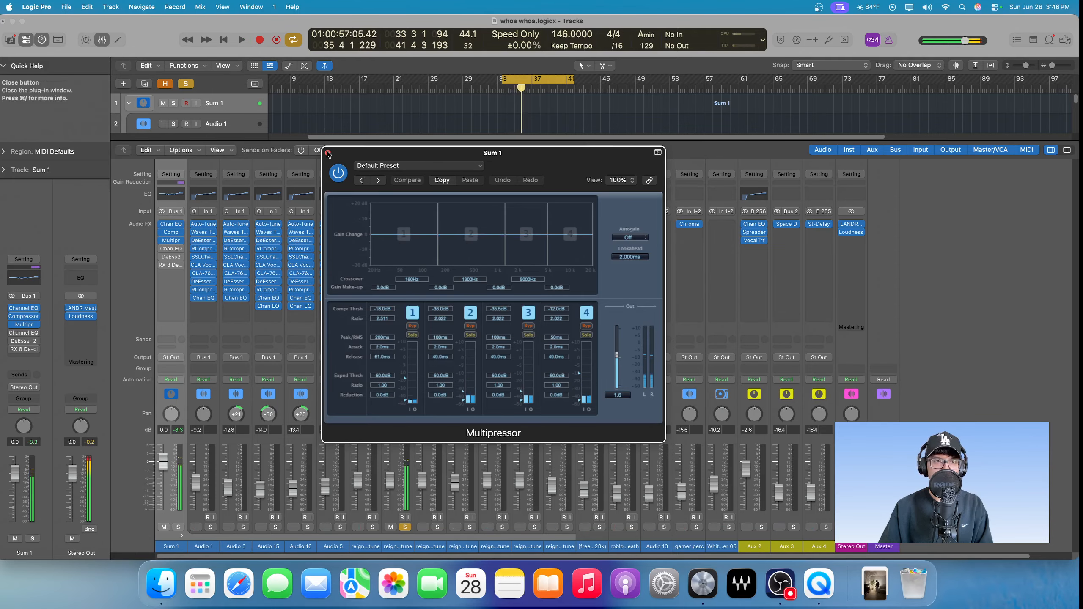
pyautogui.click(327, 152)
# Enable the second Channel EQ on the Sum 1 channel, audition the vocal with it, and close the plug-in.
pyautogui.click(173, 251)
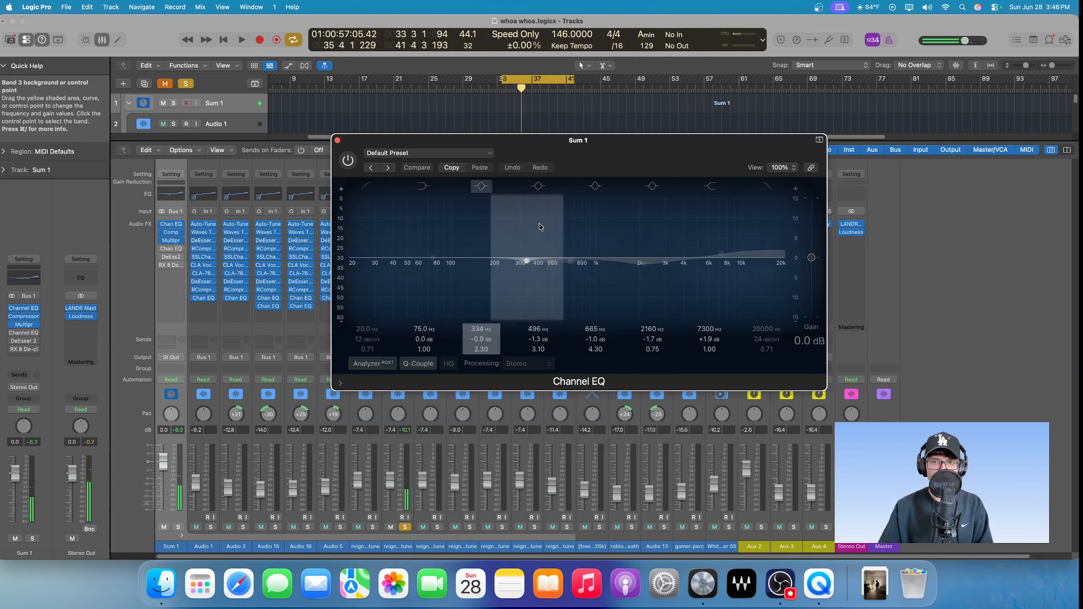
pyautogui.click(353, 164)
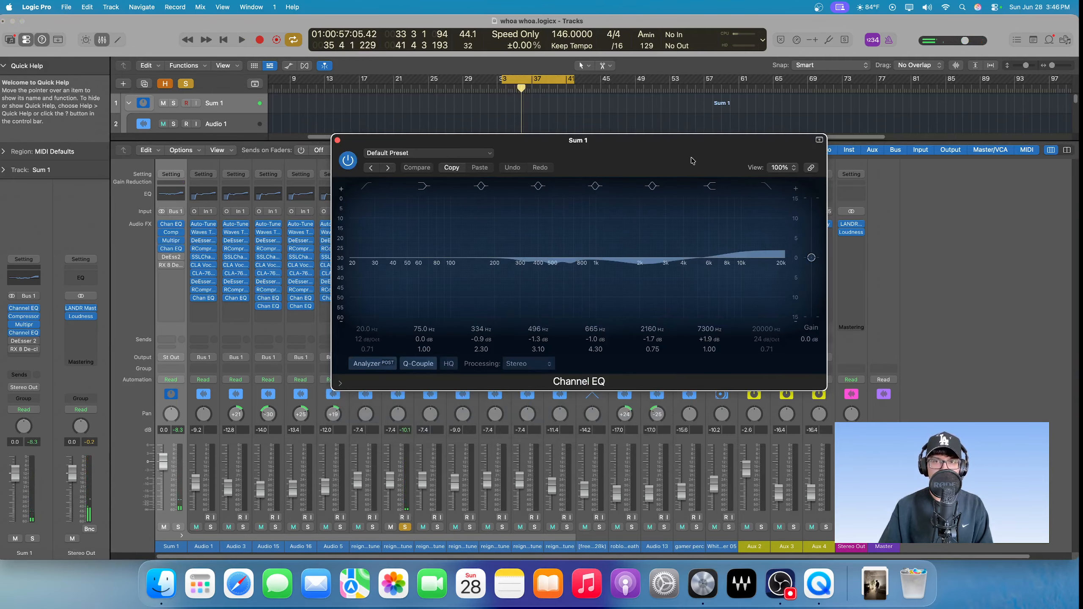
pyautogui.moveTo(693, 162); pyautogui.dragTo(654, 170)
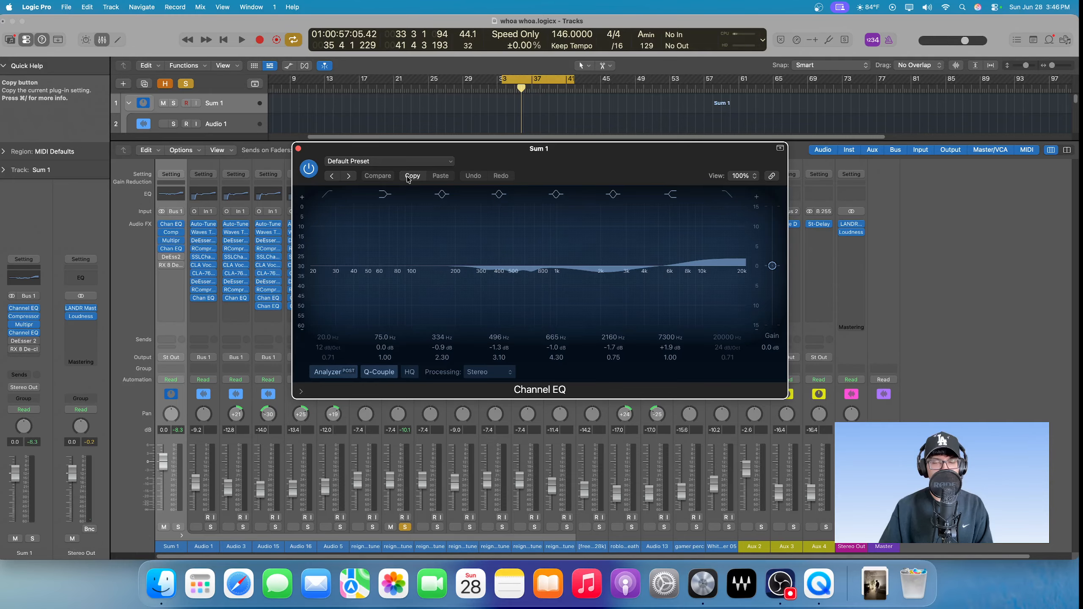
pyautogui.press('space')
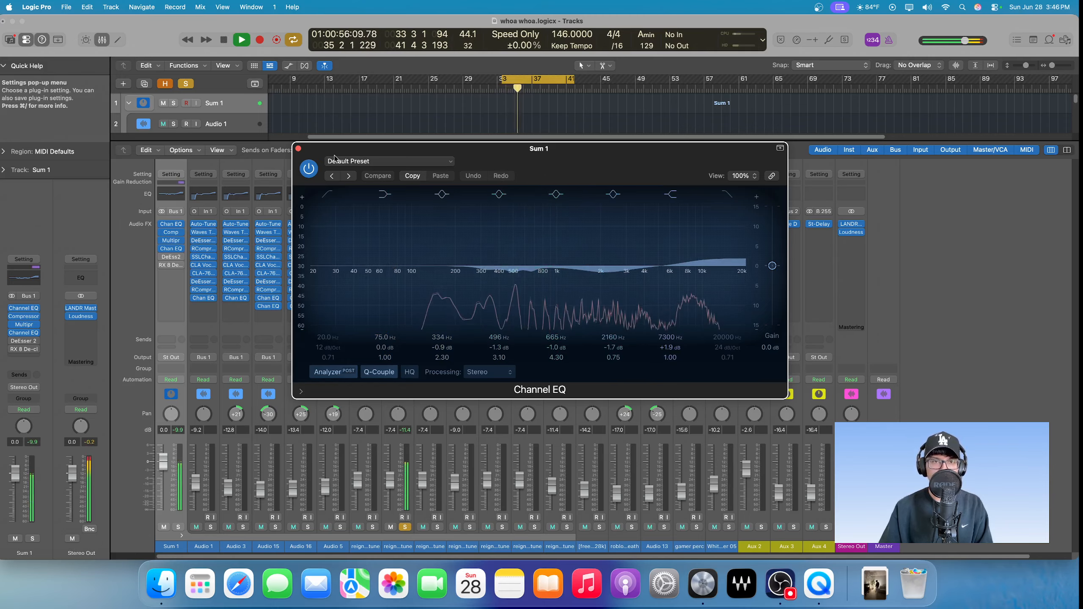
pyautogui.press('space')
pyautogui.click(298, 148)
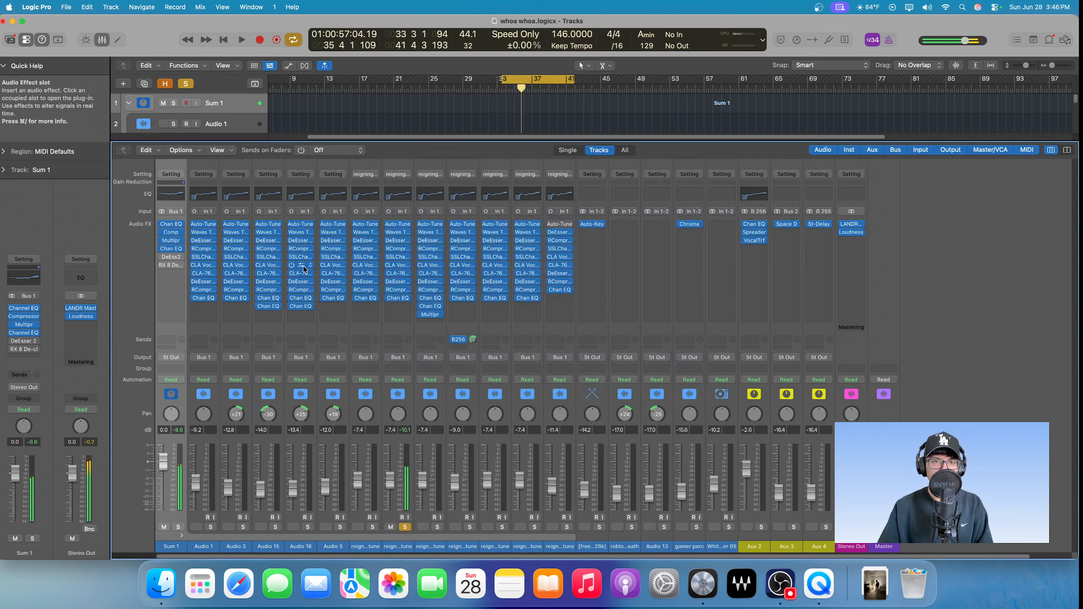
# Enable the DeEsser 2 on the Sum 1 channel, audition the vocal with it, and close the plug-in.
pyautogui.click(171, 256)
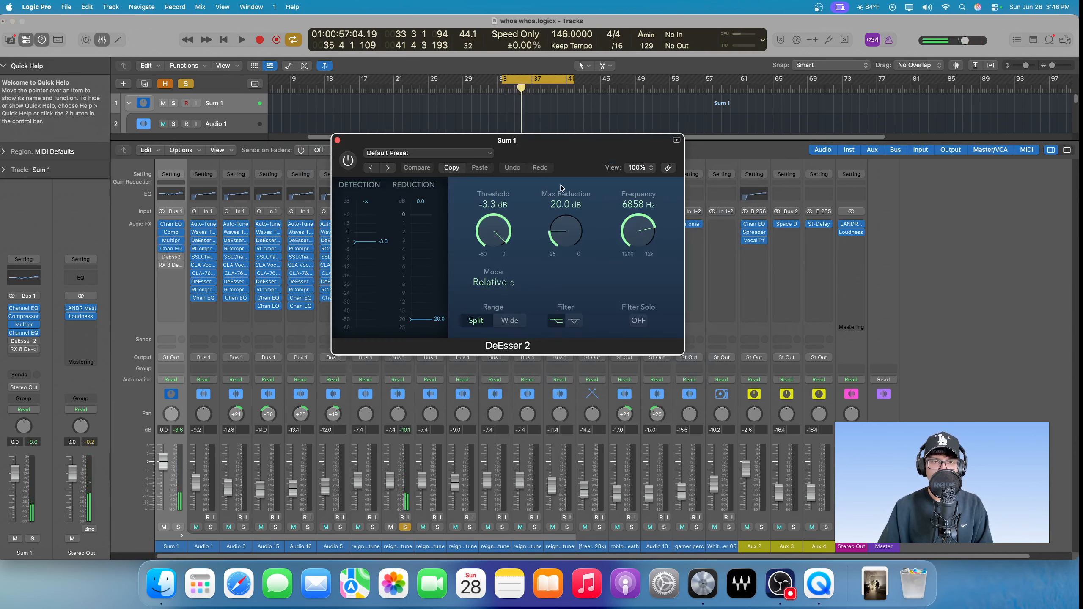
pyautogui.moveTo(583, 171); pyautogui.dragTo(565, 198)
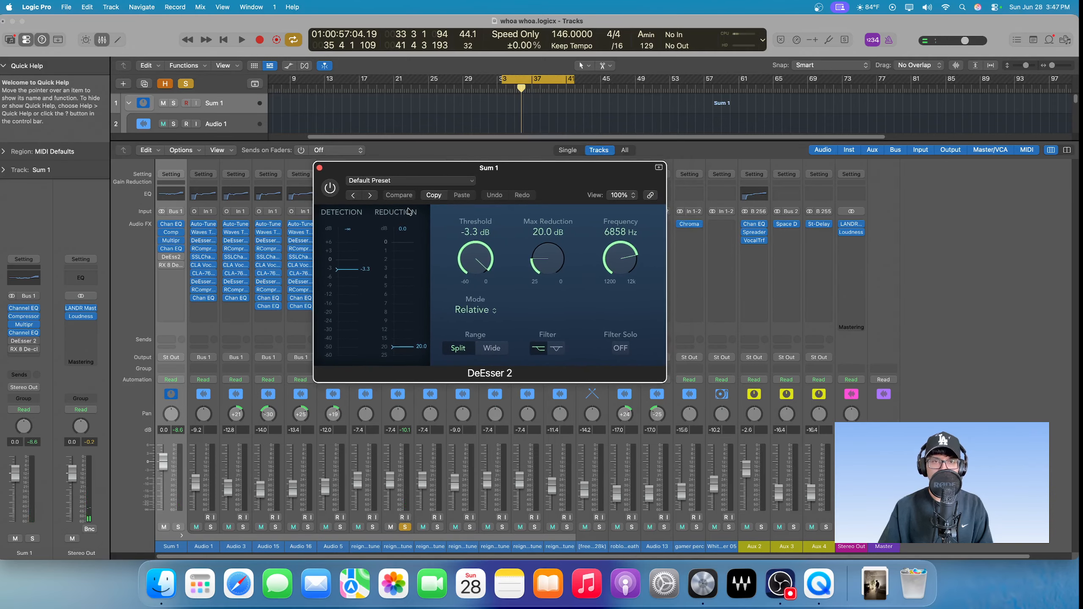
pyautogui.click(329, 188)
pyautogui.press('space')
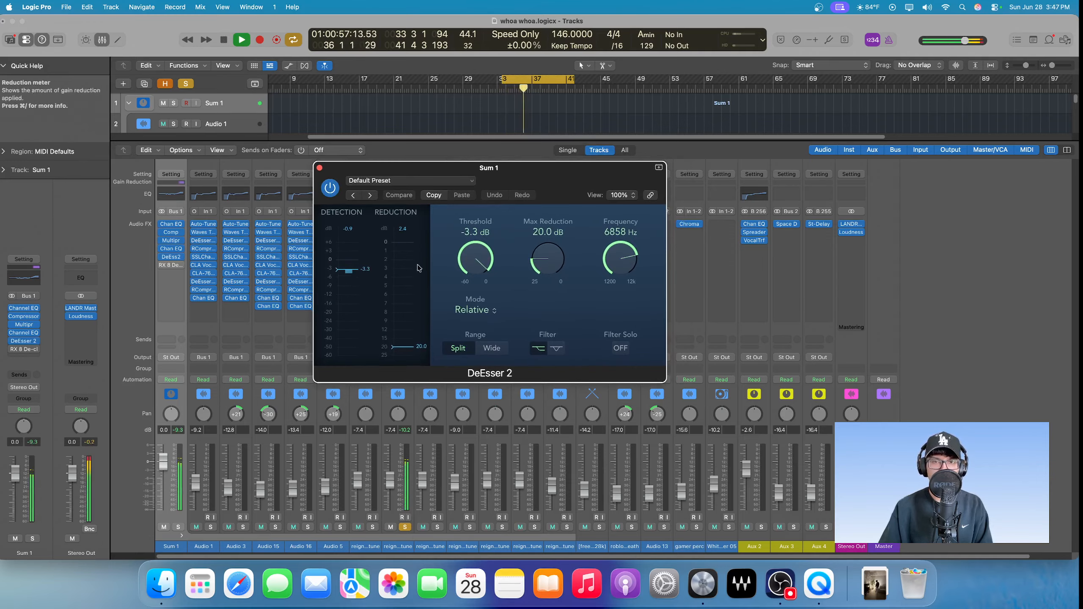
pyautogui.press('space')
pyautogui.click(320, 168)
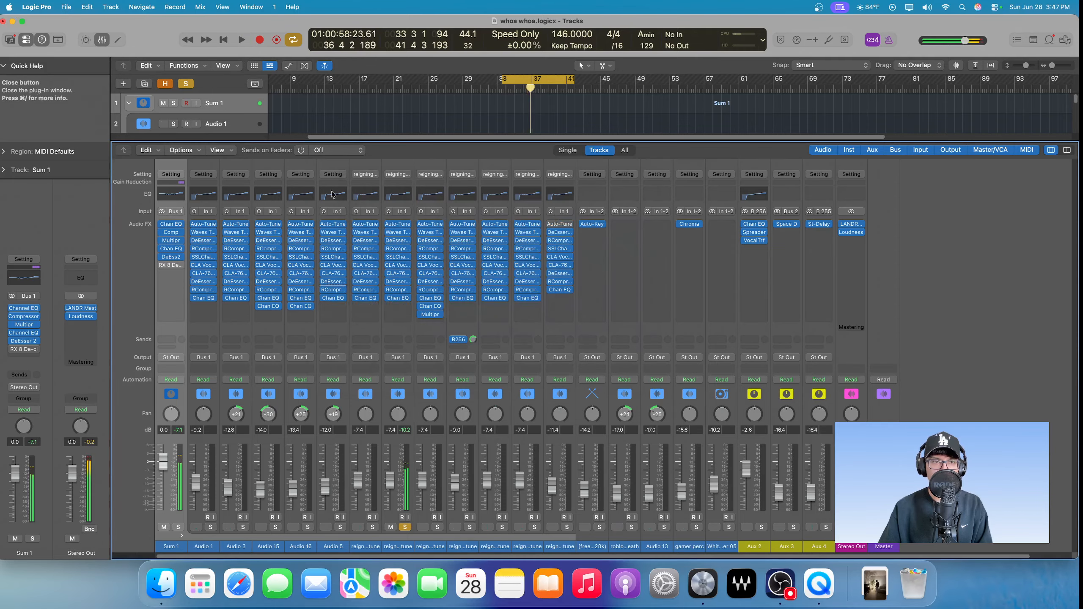
# Enable the RX 8 De-click on the Sum 1 channel, audition the vocal with it, and close the plug-in.
pyautogui.click(170, 265)
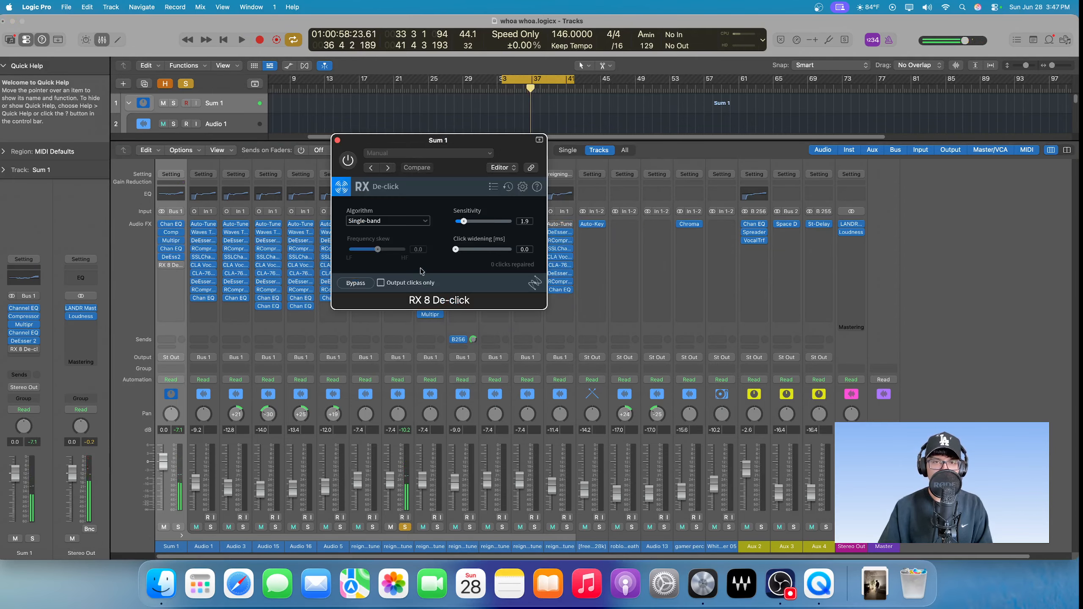
pyautogui.moveTo(513, 151); pyautogui.dragTo(551, 208)
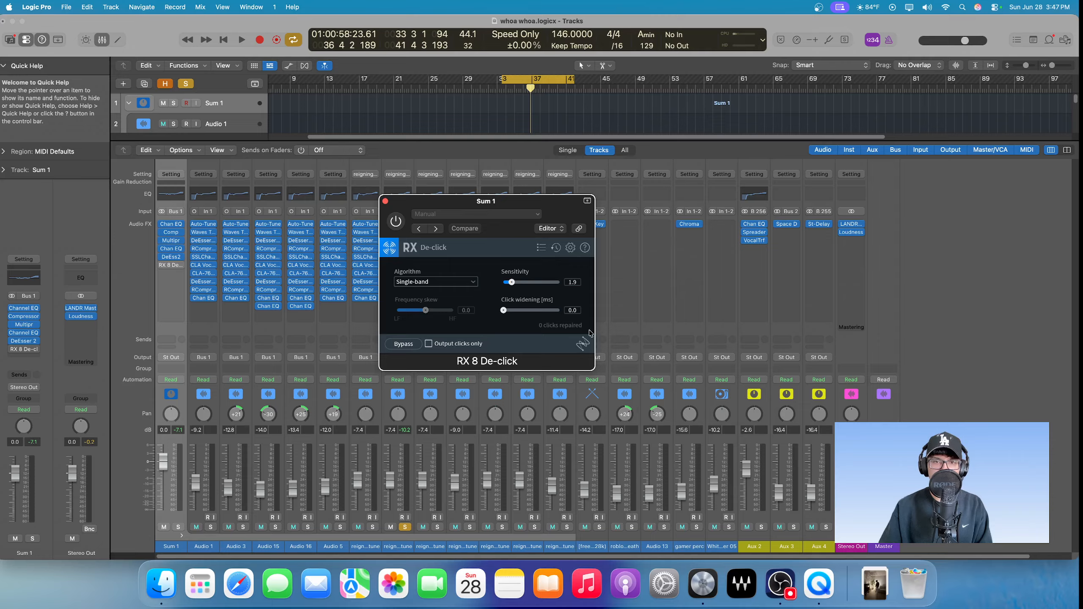
pyautogui.press('space')
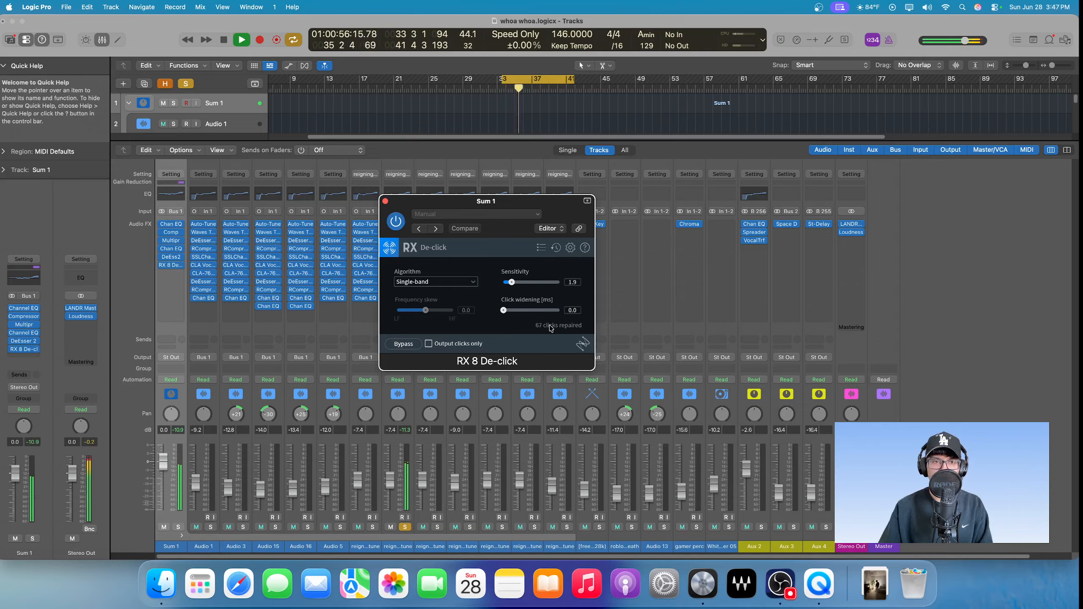
pyautogui.press('space')
pyautogui.click(385, 202)
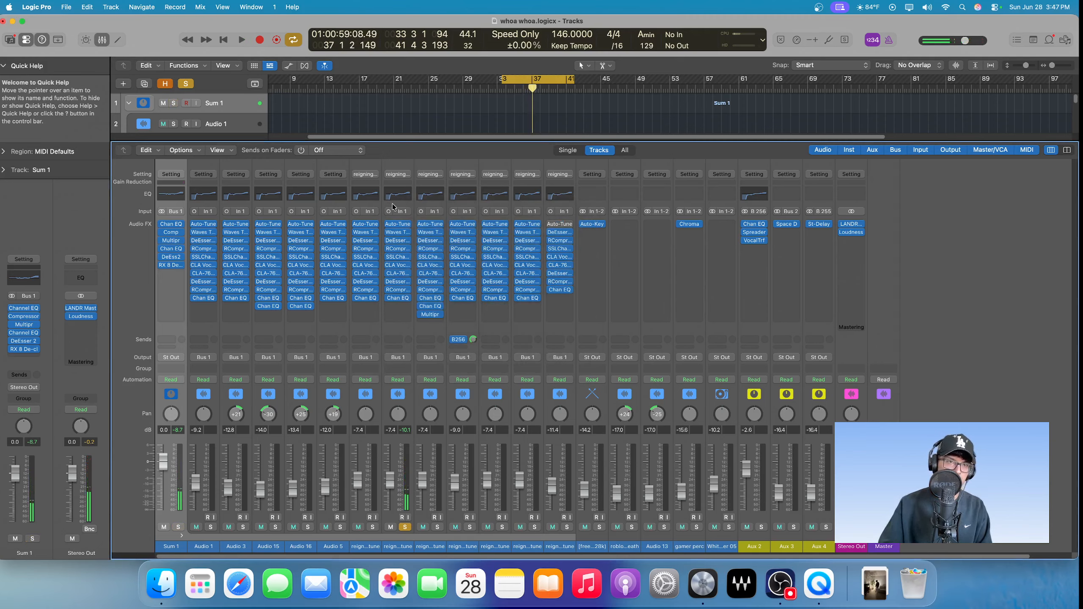
# Clear all solos and play the full mix through the cycle range, returning to the full arrangement view.
pyautogui.click(203, 90)
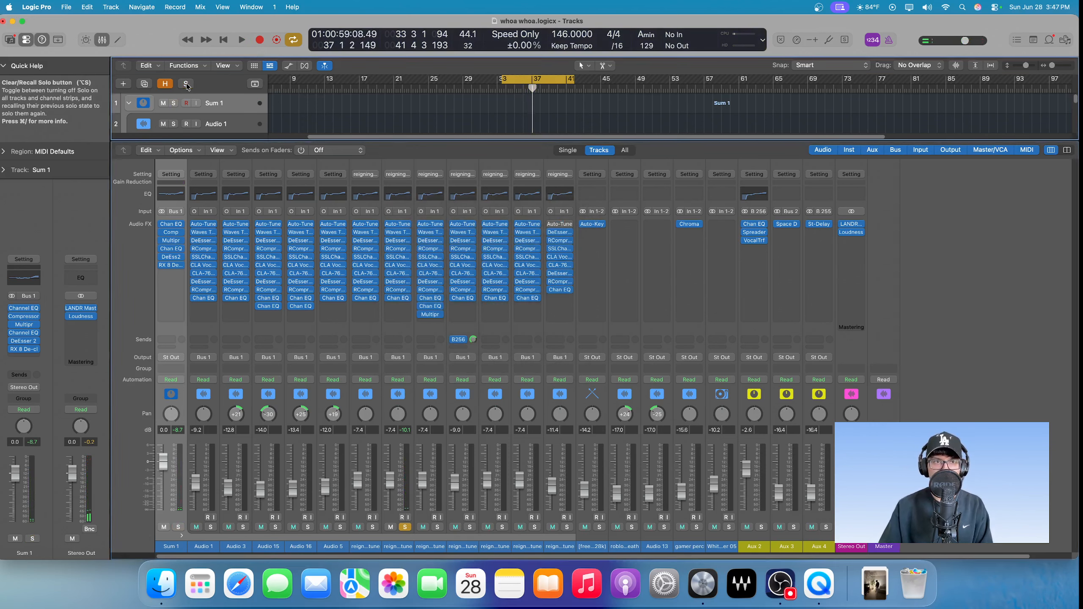
pyautogui.press('space')
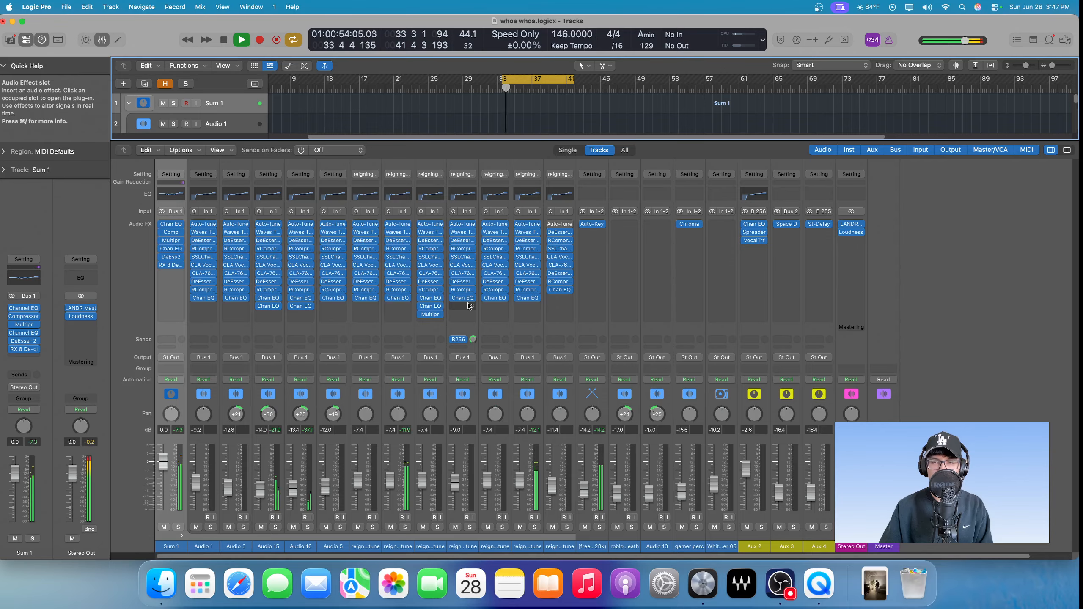
pyautogui.press('x')
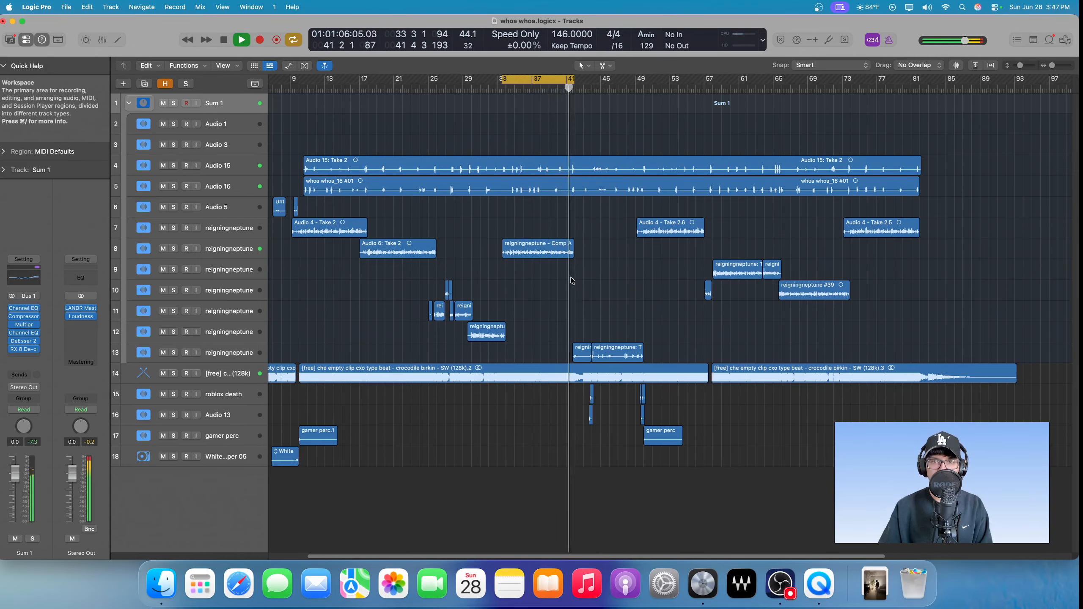
pyautogui.press('space')
# Set the cycle range to the vocal region starting at bar 65 on track 10 and select that track.
pyautogui.click(801, 290)
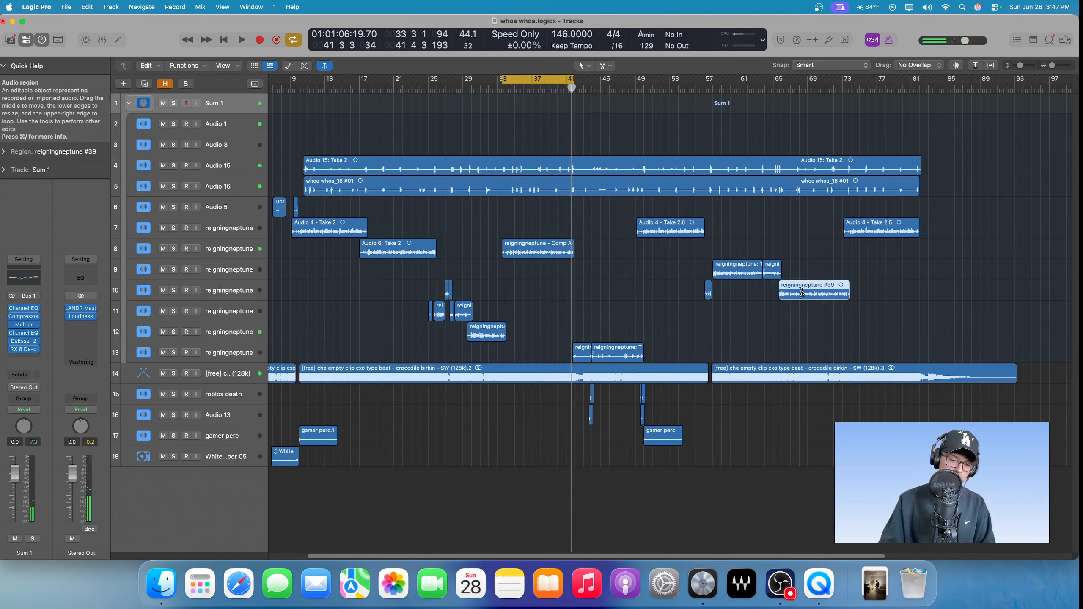
pyautogui.press('super+u')
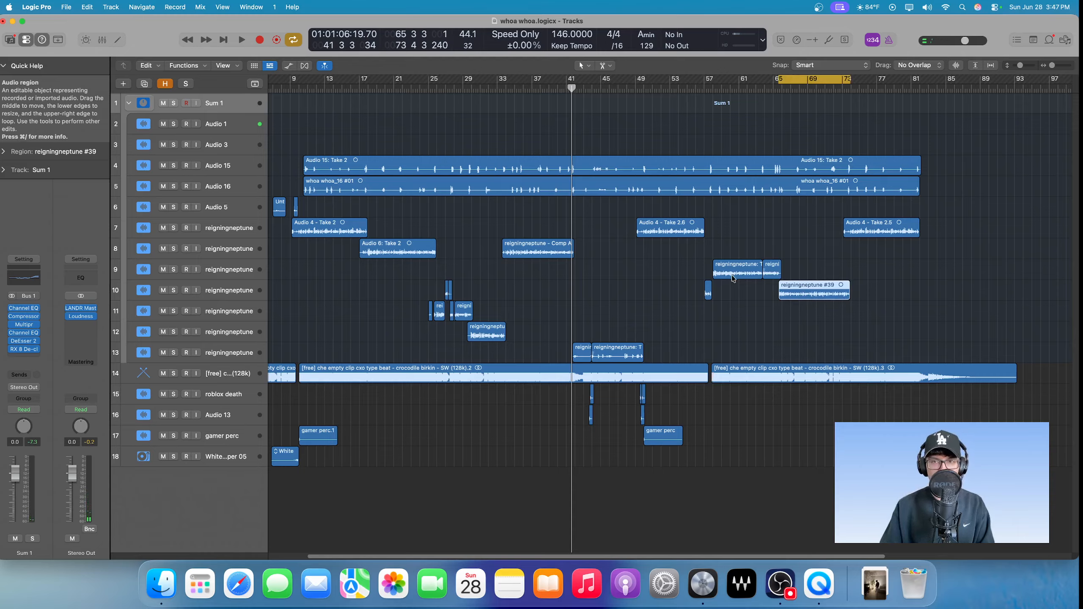
pyautogui.click(244, 286)
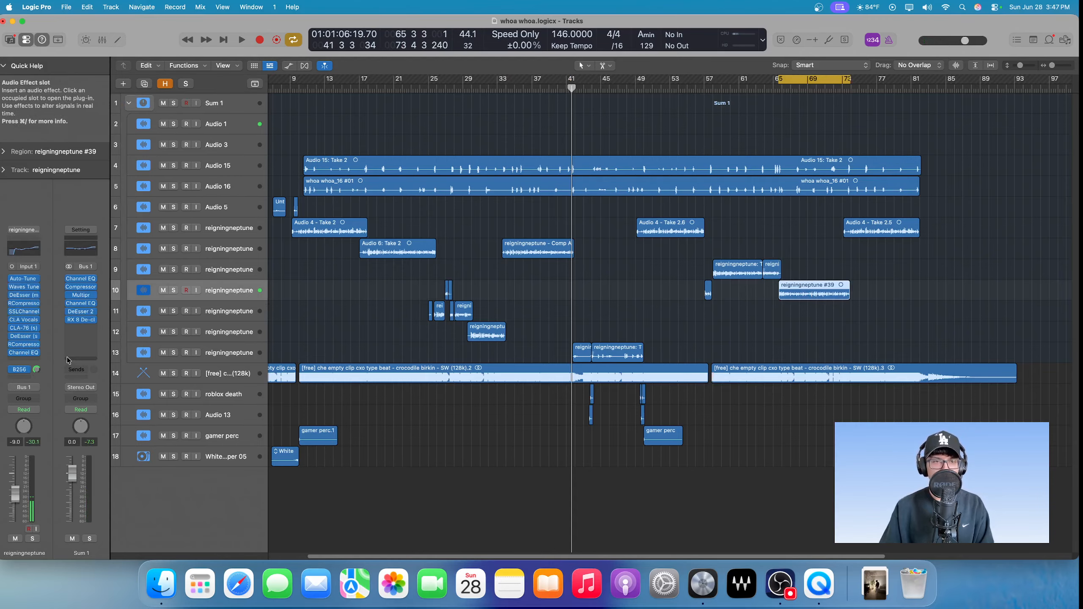
pyautogui.press('x')
pyautogui.press('x')
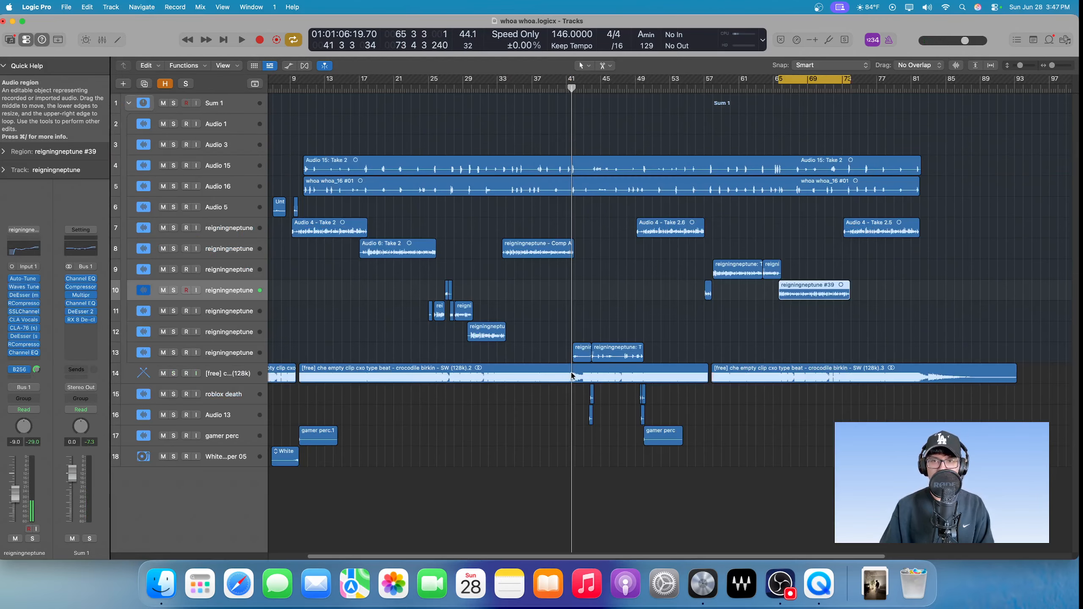
# Solo track 10, audition its vocal within the cycle range, and show the mixer.
pyautogui.press('space')
pyautogui.press('s')
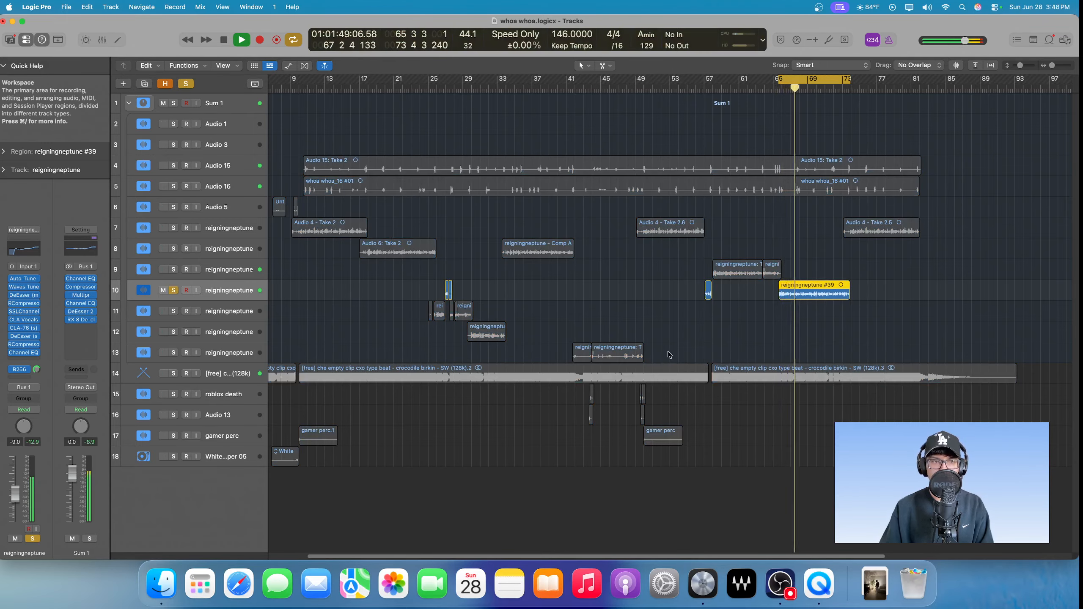
pyautogui.press('x')
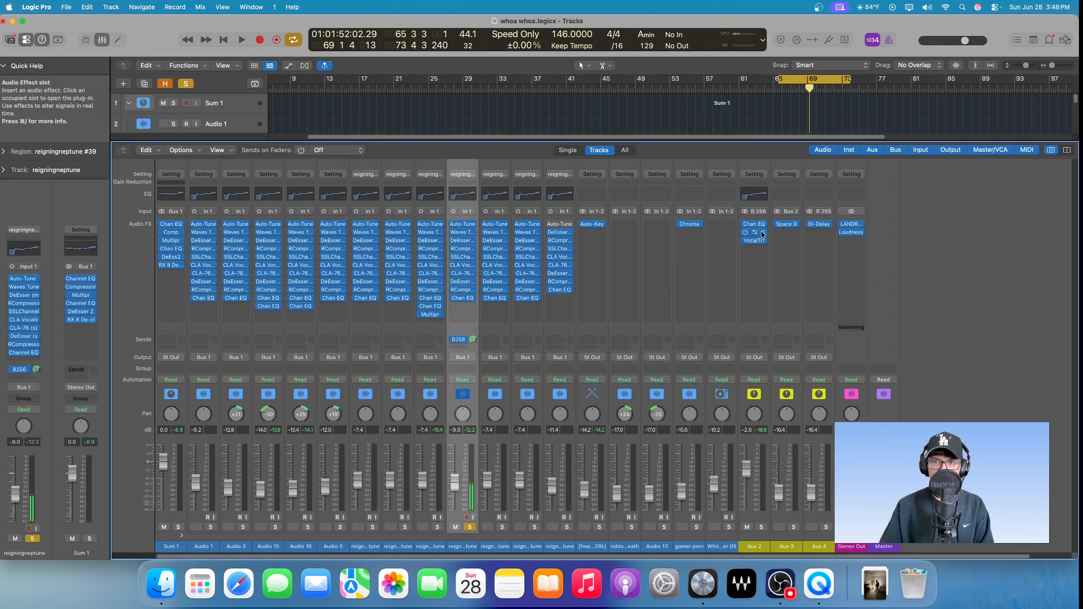
# Review the Vocal Transformer's pitch, formant and Robotize settings on the Aux 2 channel and close the plug-in.
pyautogui.click(754, 243)
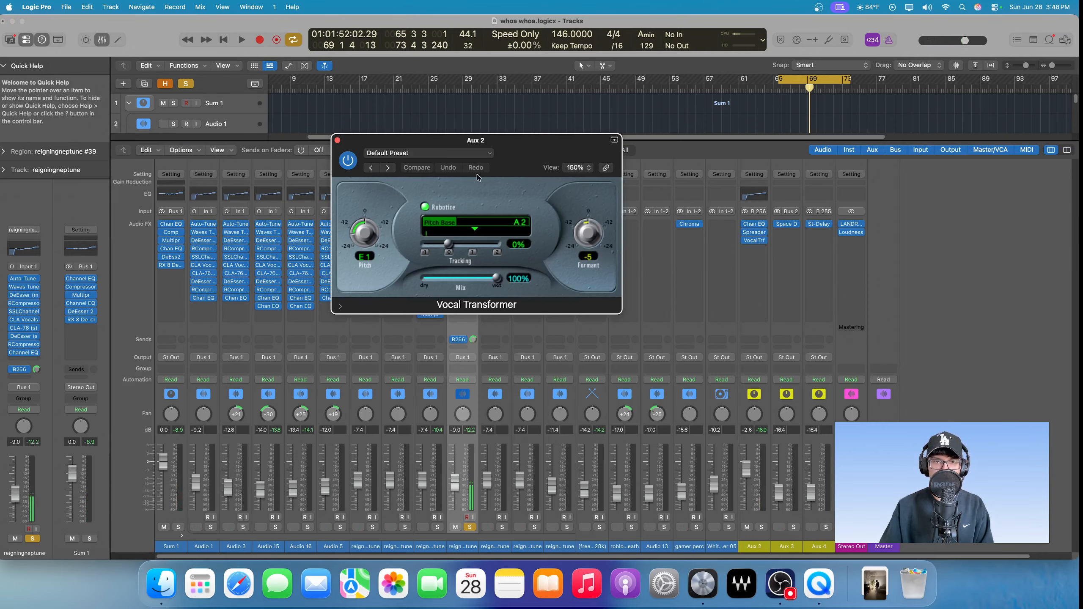
pyautogui.moveTo(538, 171); pyautogui.dragTo(537, 186)
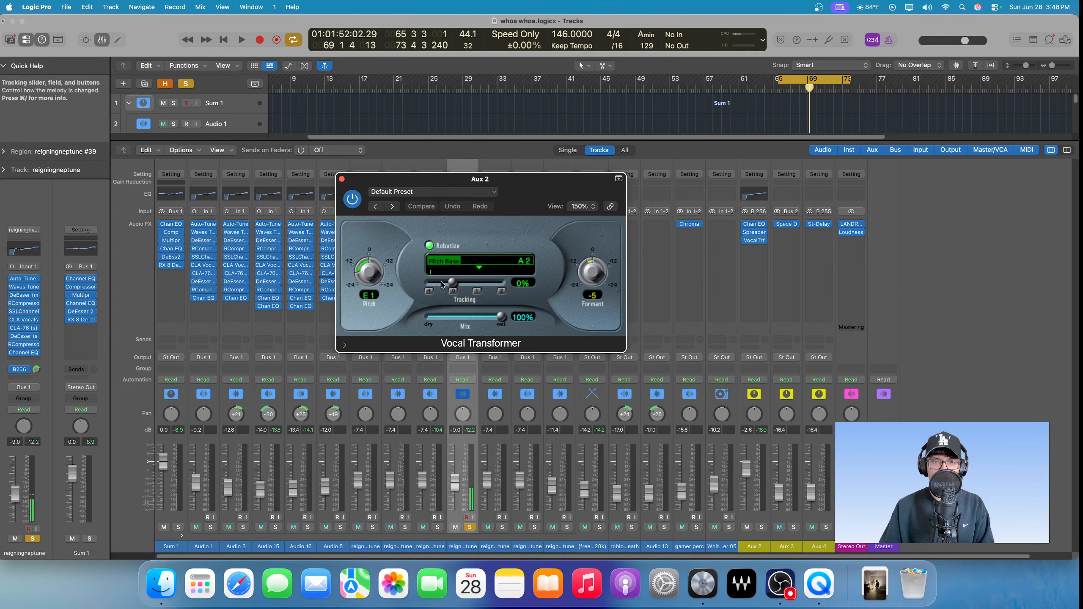
pyautogui.click(341, 179)
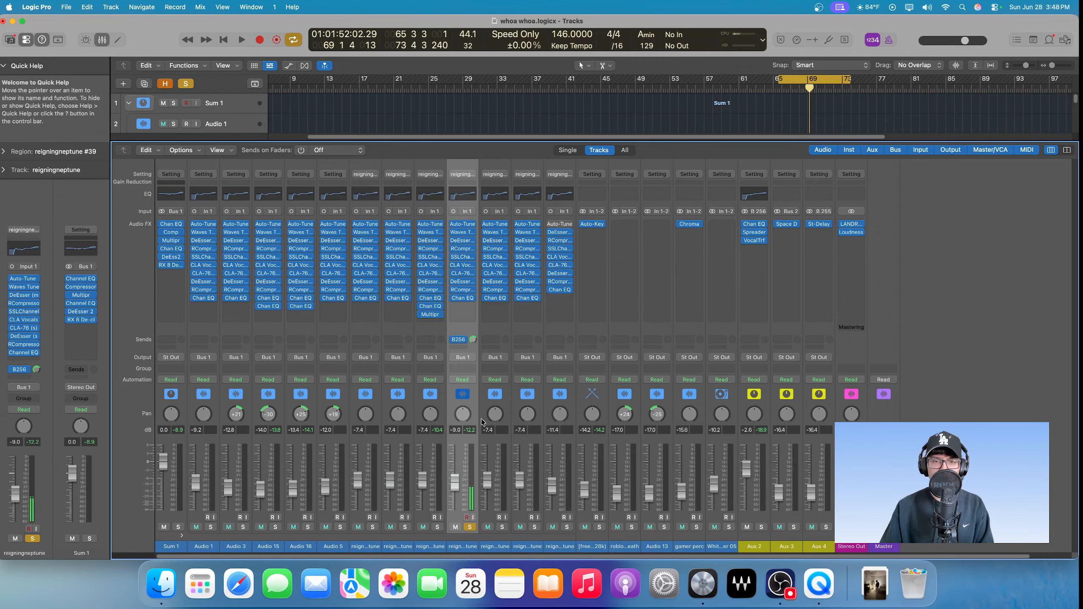
# Unsolo track 10 and play its vocal section with the full mix, returning to the full arrangement view.
pyautogui.press('s')
pyautogui.press('space')
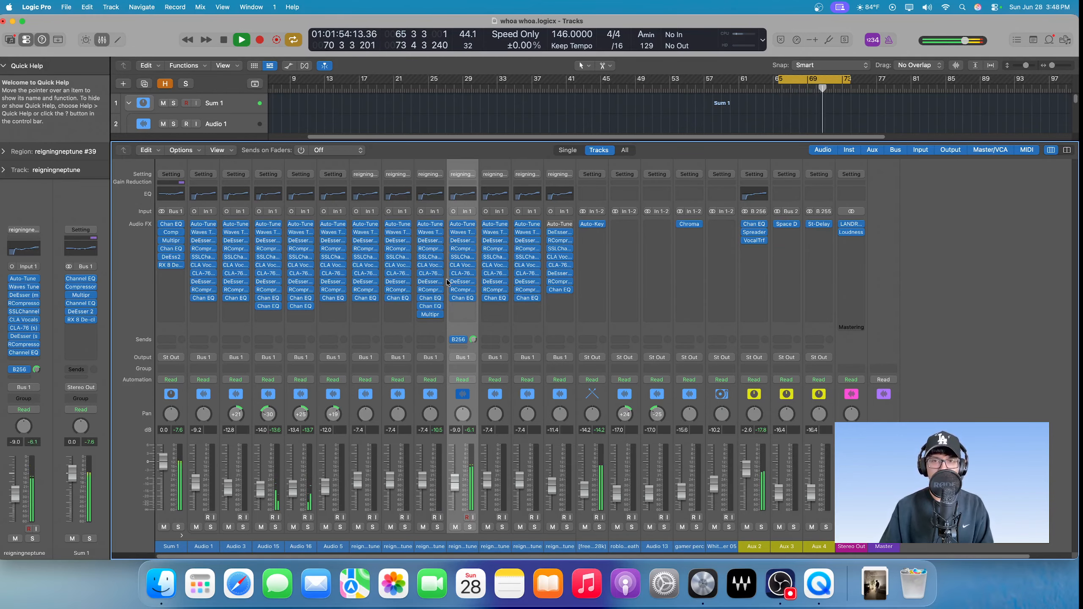
pyautogui.press('x')
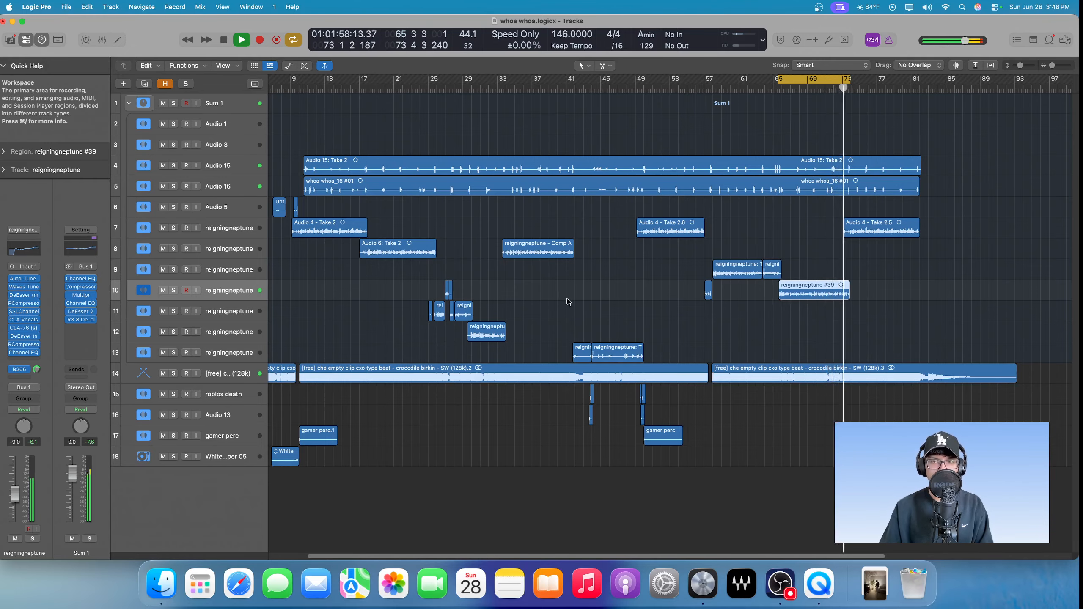
pyautogui.press('space')
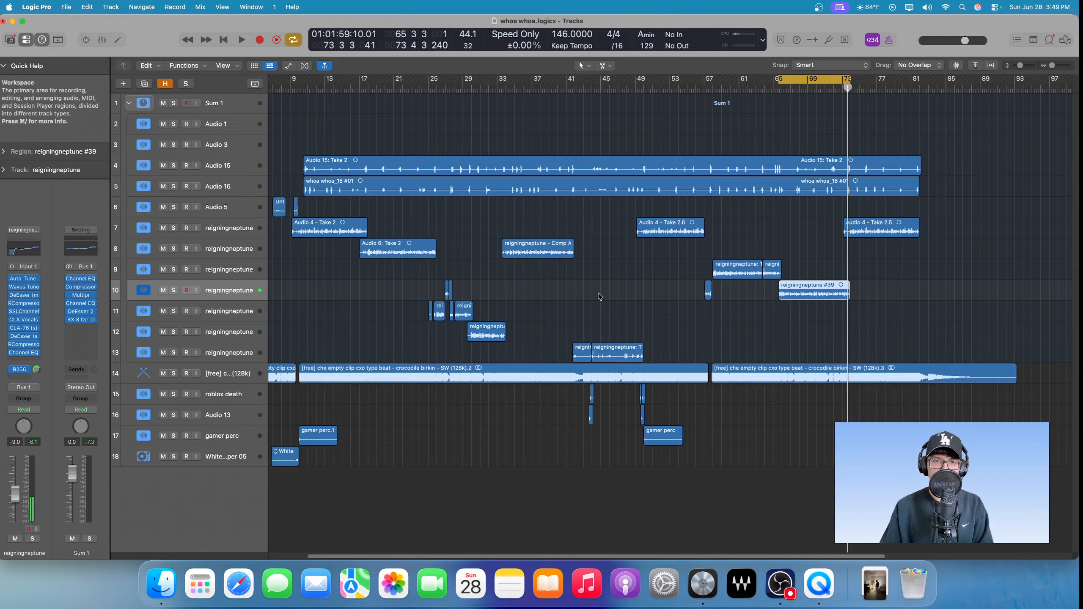
pyautogui.click(781, 585)
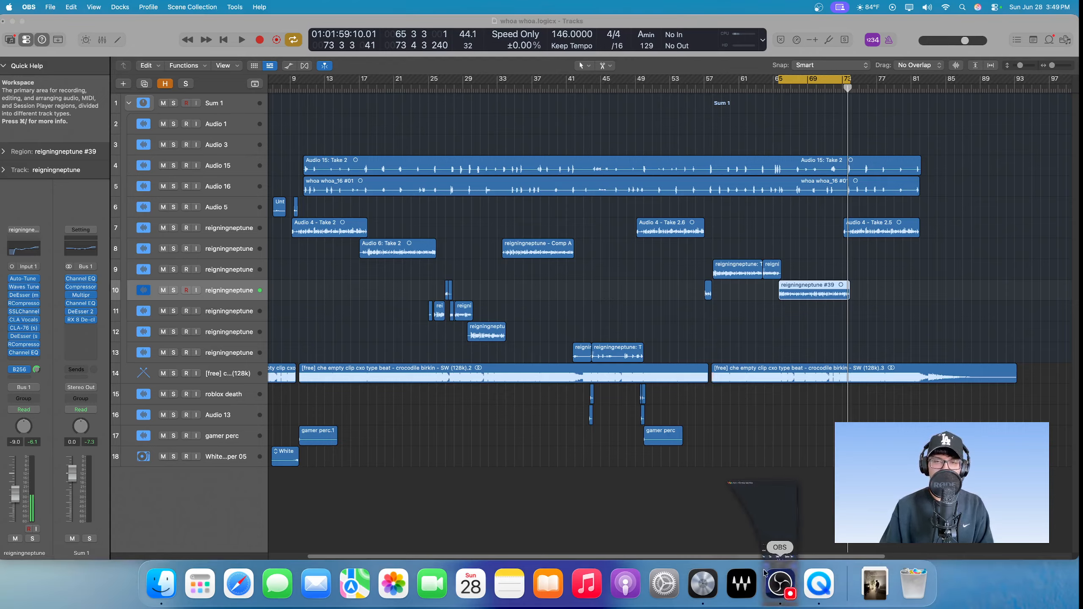